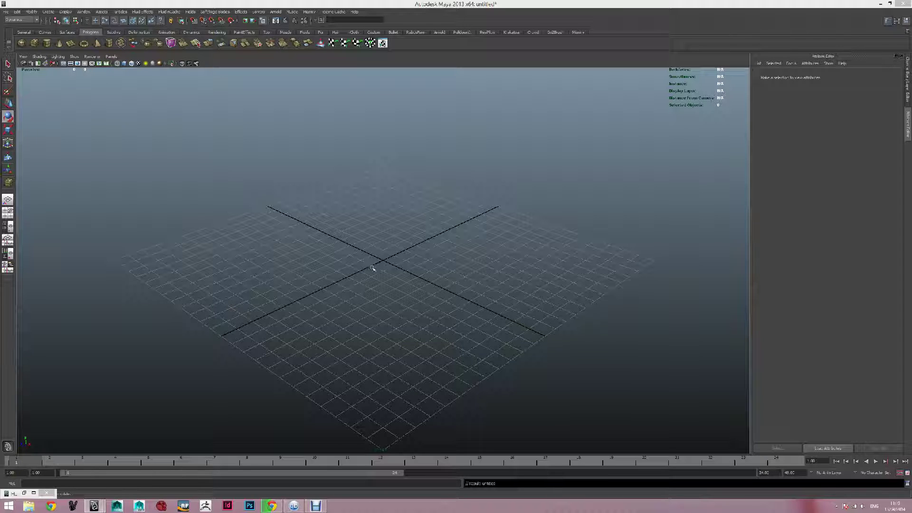
Step: Check in the Plug-in Manager that the Arnold renderer plug-in mtoa is loaded
left_click_drag(377, 364, 412, 344, "alt")
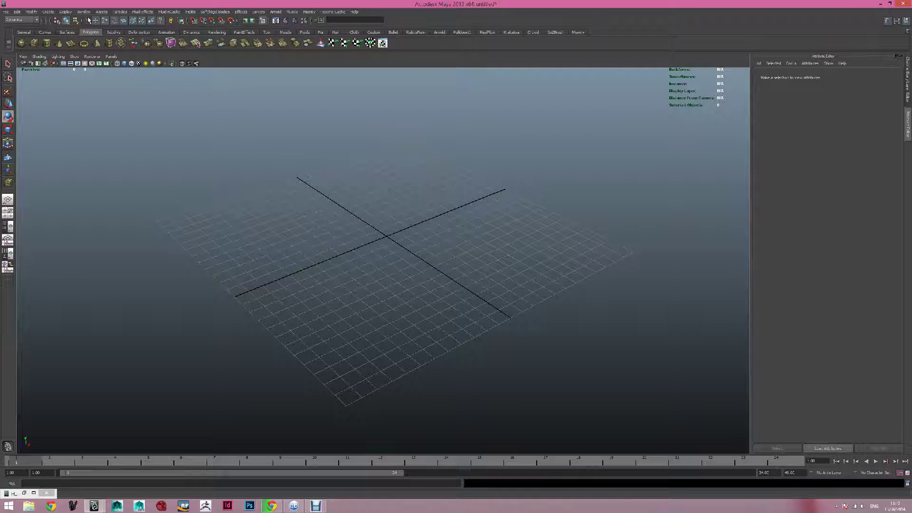
left_click(84, 12)
mouse_move(118, 49)
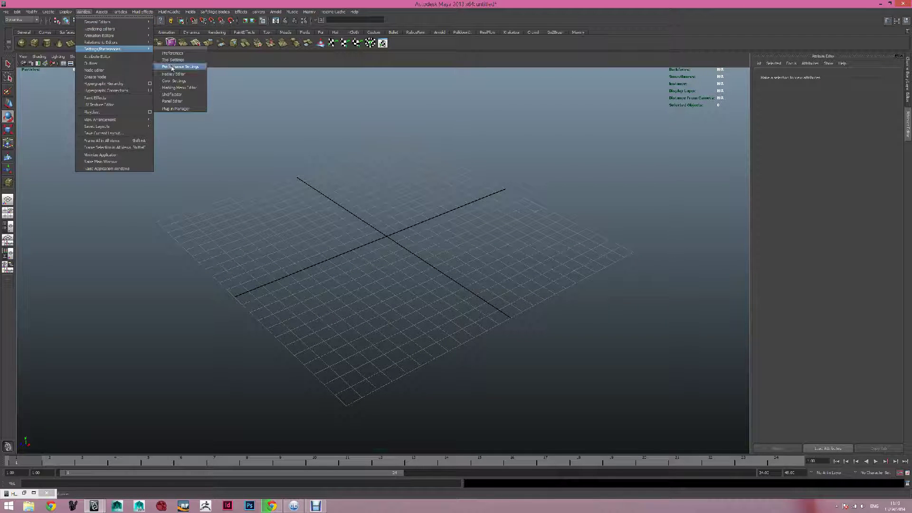
left_click(180, 109)
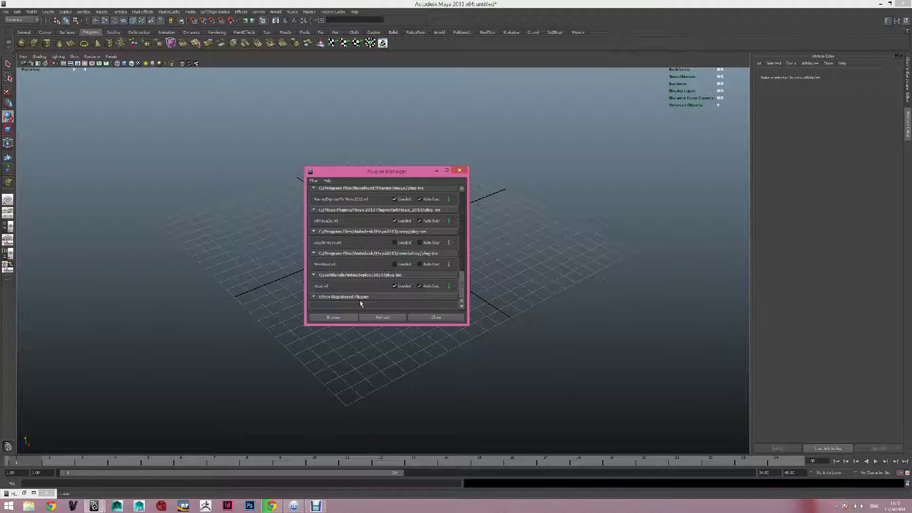
left_click(436, 317)
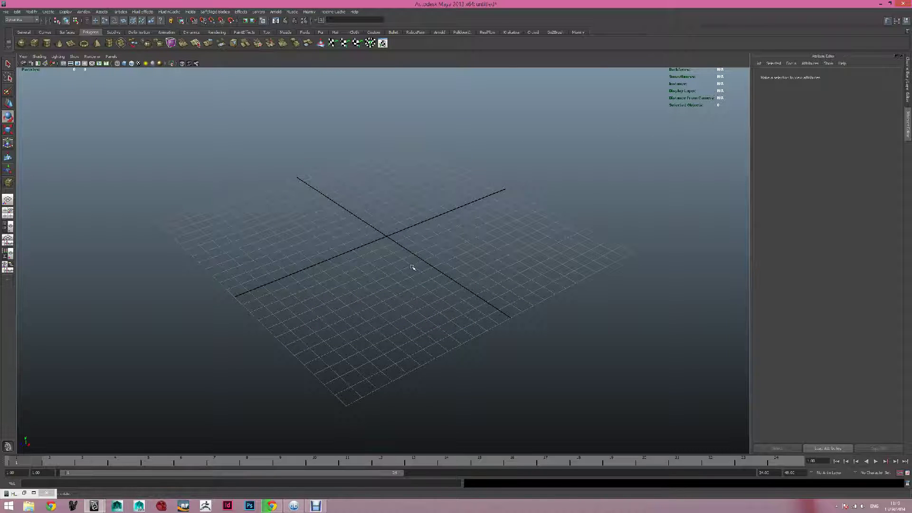
Step: Set the scene's renderer to Arnold Renderer in the render settings
left_click_drag(412, 264, 417, 281, "alt")
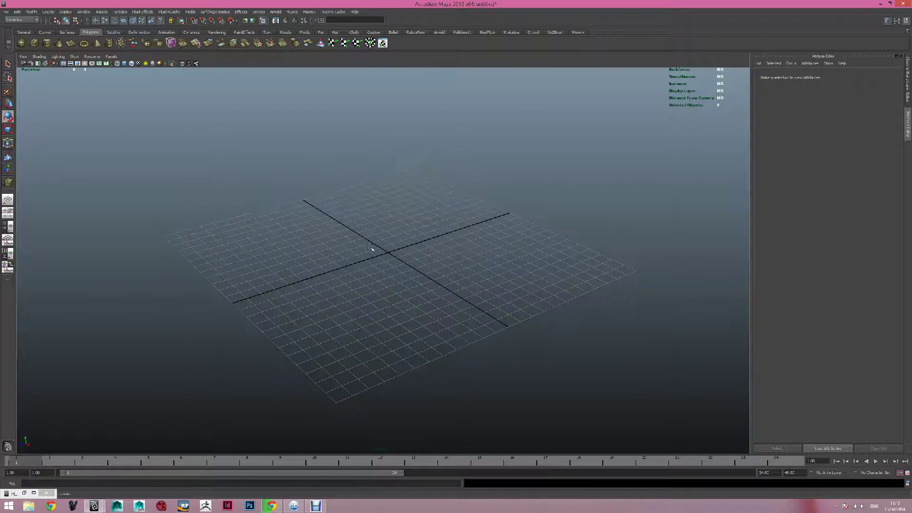
left_click(304, 21)
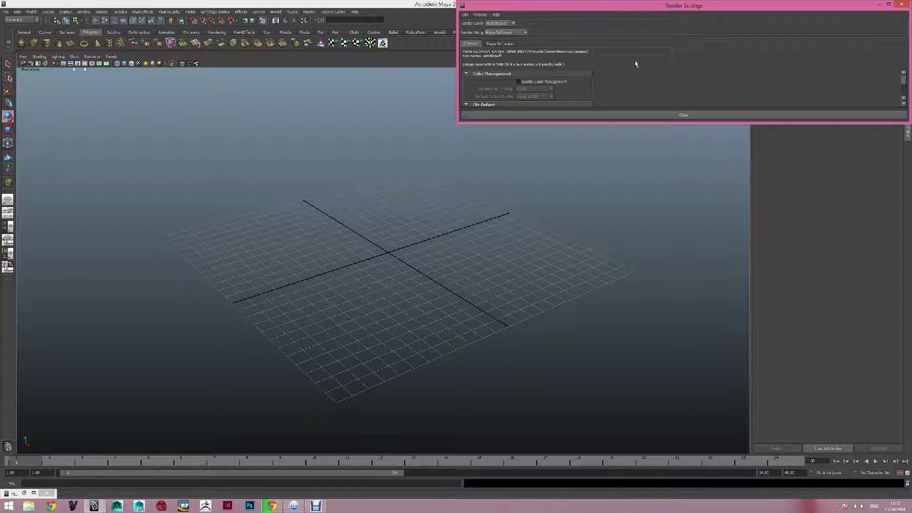
left_click_drag(907, 70, 626, 88)
left_click_drag(600, 123, 601, 280)
left_click_drag(561, 3, 675, 70)
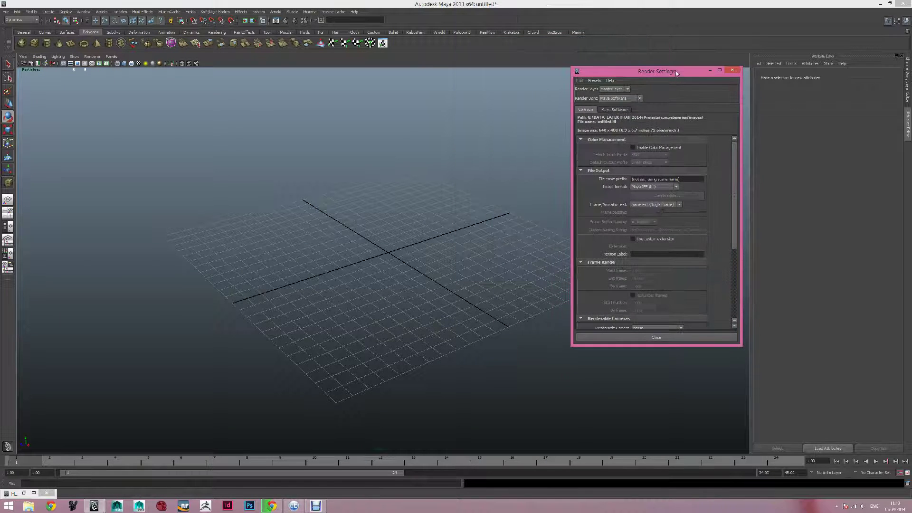
left_click(612, 99)
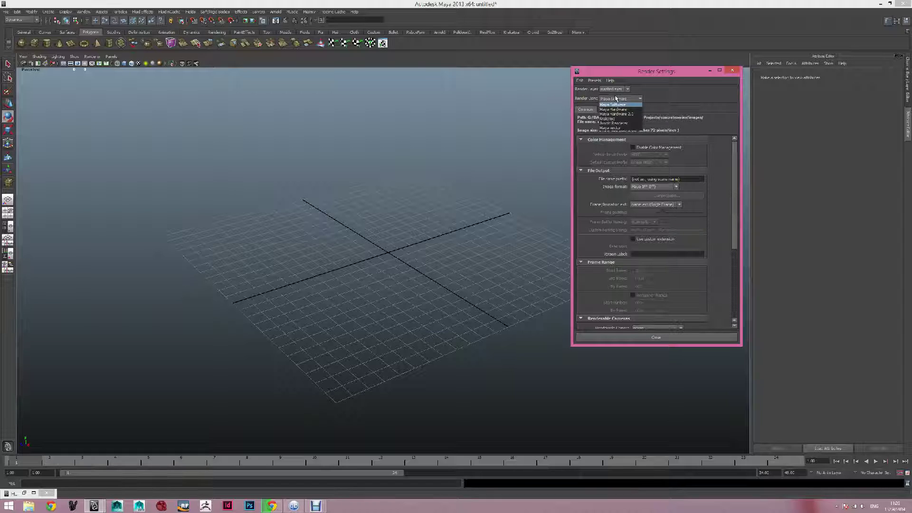
left_click(617, 124)
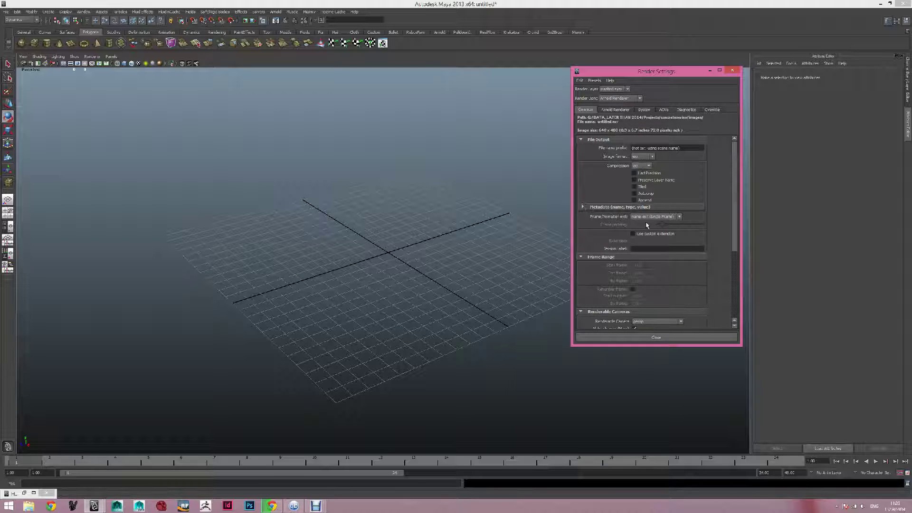
left_click(641, 339)
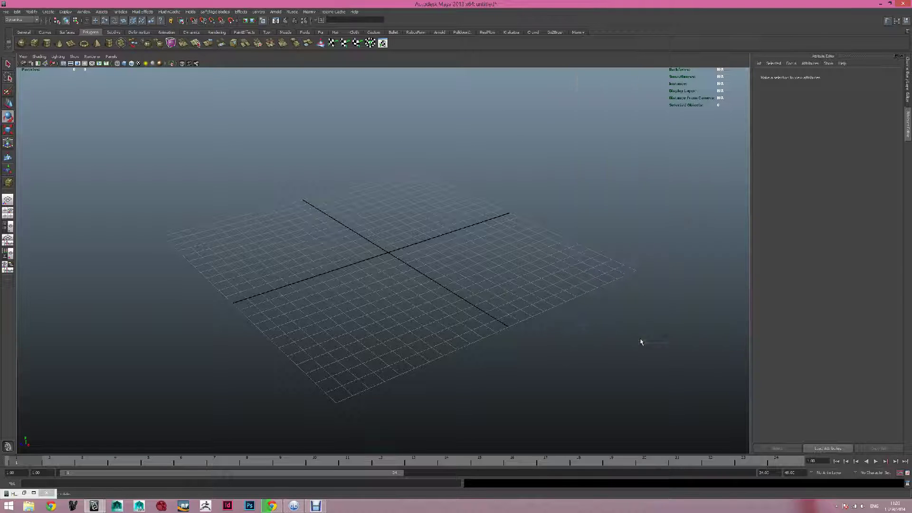
Step: Render the empty scene in the Render View as a test and close the view
left_click_drag(480, 283, 481, 276, "alt")
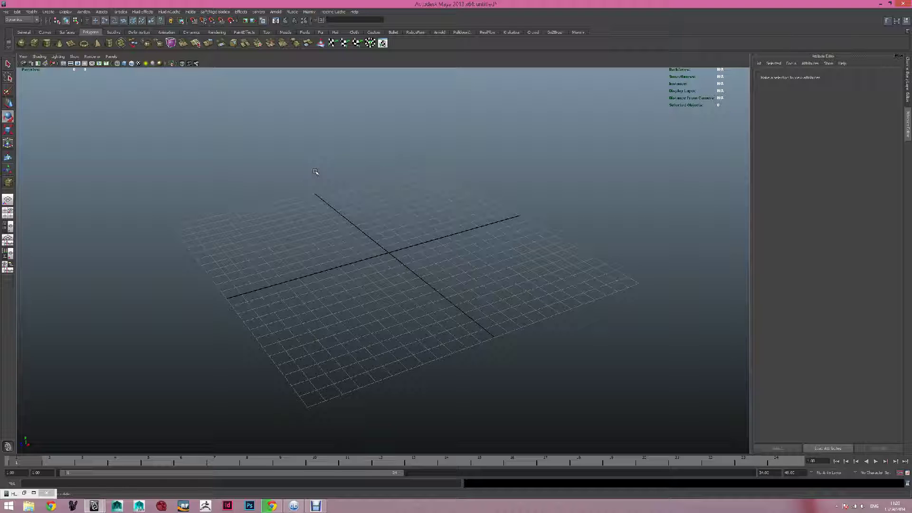
left_click(295, 21)
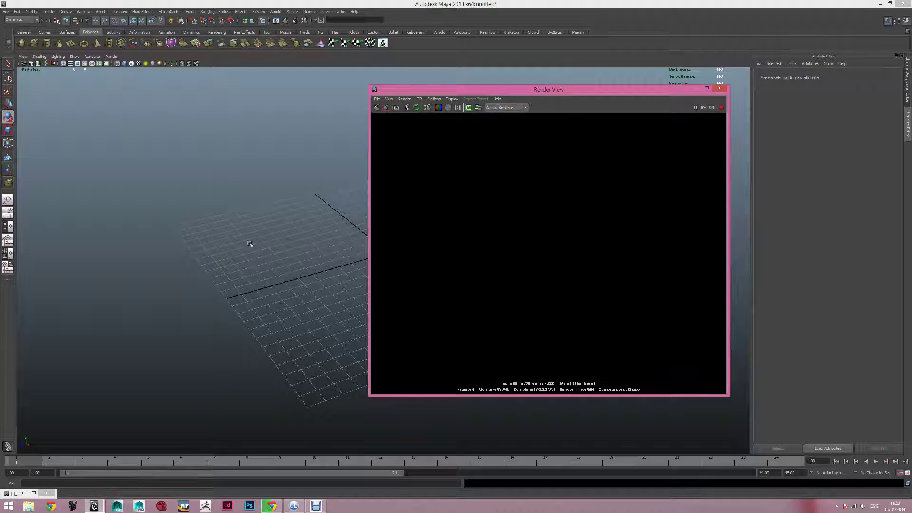
left_click(265, 249)
left_click_drag(264, 250, 289, 233, "alt")
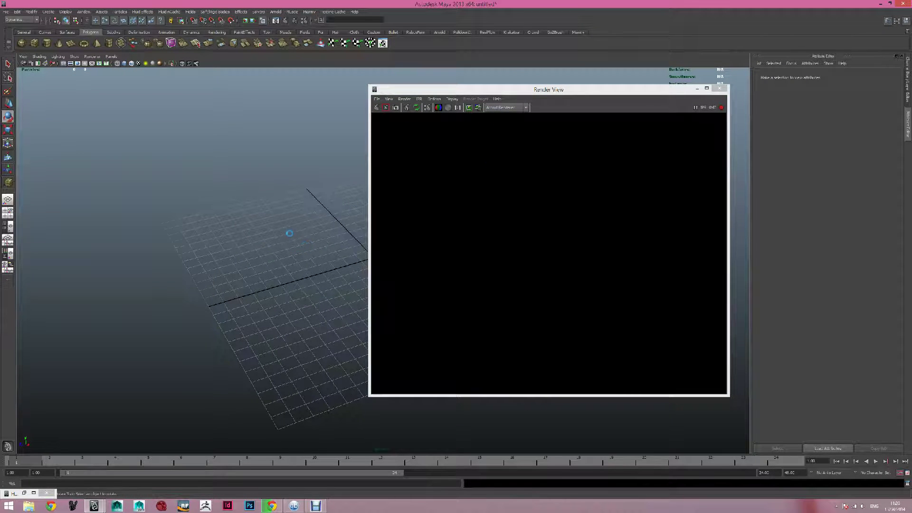
left_click(720, 88)
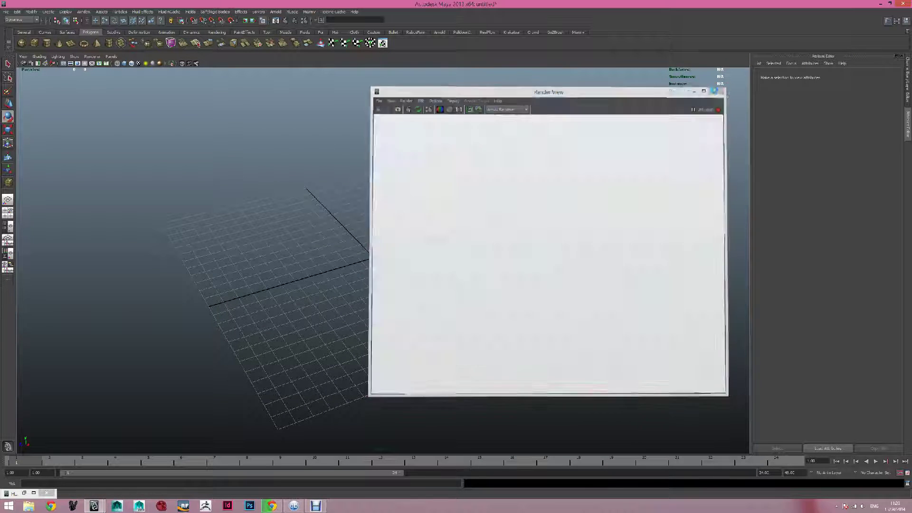
Step: Create a polygon plane spanning the whole grid and display the scene smooth shaded
left_click_drag(431, 275, 446, 252, "alt")
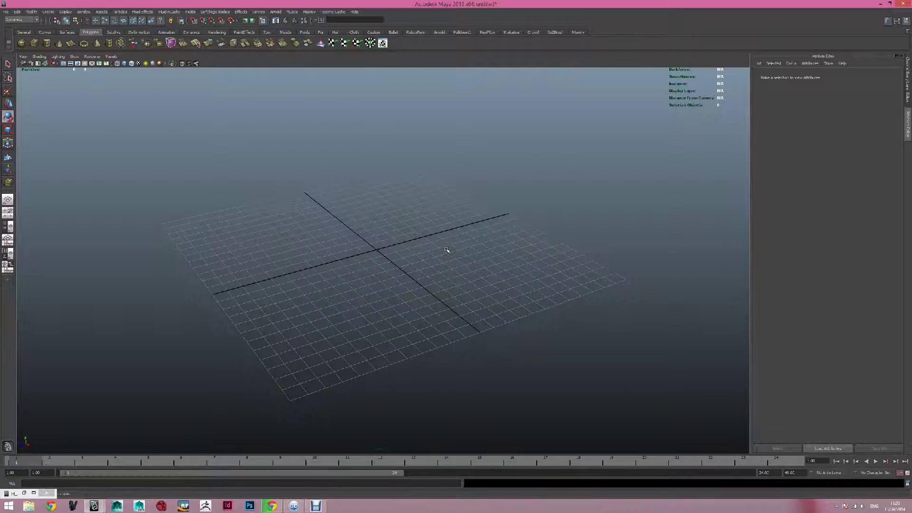
left_click(70, 43)
mouse_move(161, 224)
left_mouse_down()
mouse_move(414, 267)
mouse_move(637, 282)
mouse_move(627, 281)
left_mouse_up()
key("5")
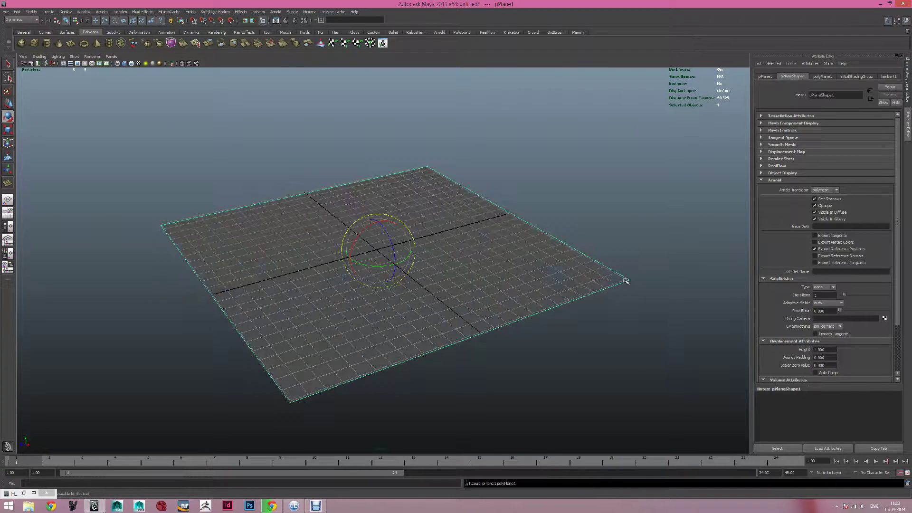
Step: Examine the Arnold attributes of the plane's shape, including its subdivision and displacement settings
mouse_move(560, 286)
left_mouse_down("alt")
mouse_move(541, 284)
mouse_move(553, 283)
left_mouse_up("alt")
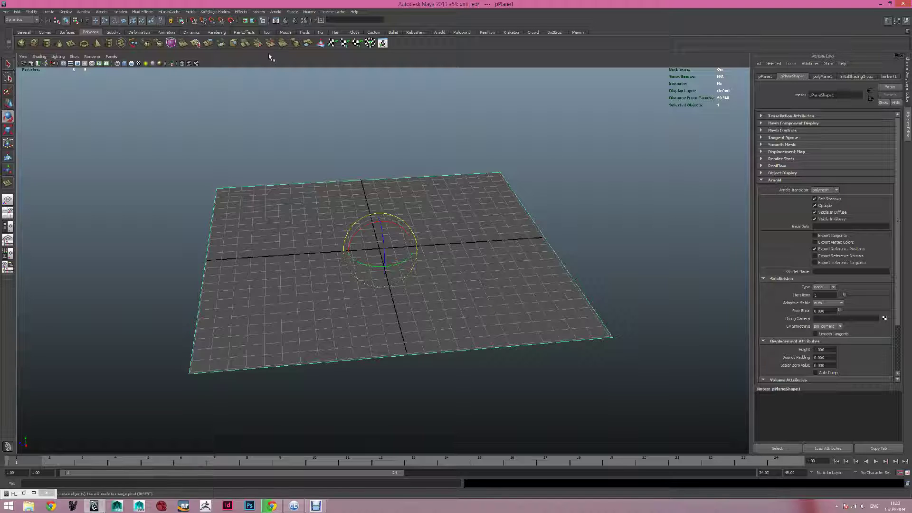
left_click(765, 181)
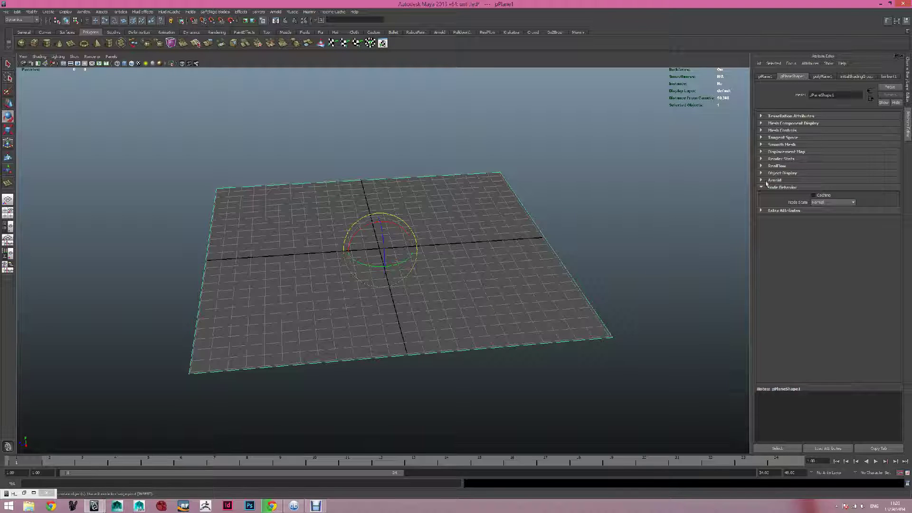
left_click(766, 181)
scroll(787, 255, "down", 3)
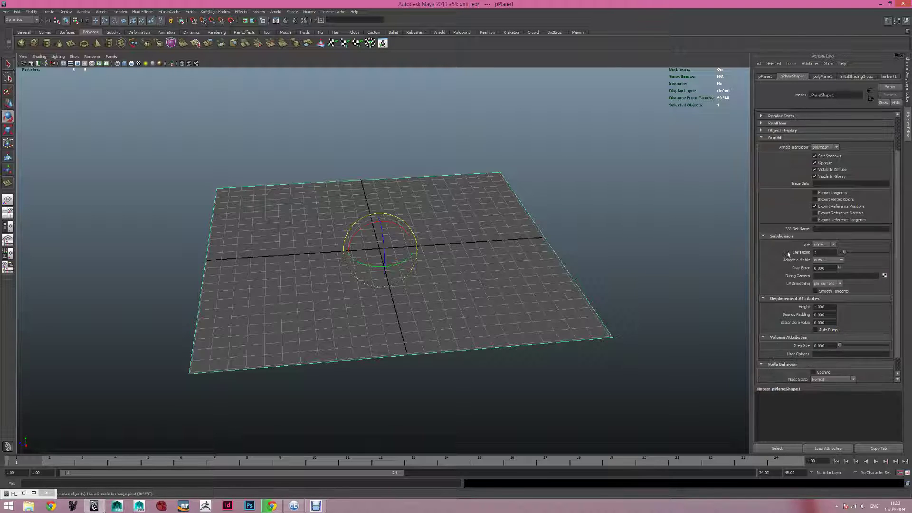
scroll(879, 323, "down", 1)
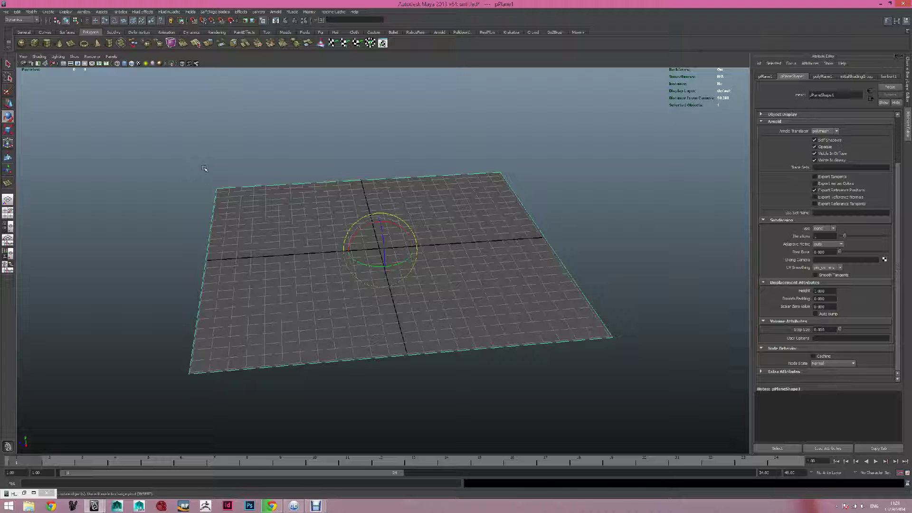
Step: Create a polygon sphere on the plane, to the left of the plane's centre
left_click(167, 137)
left_click(22, 43)
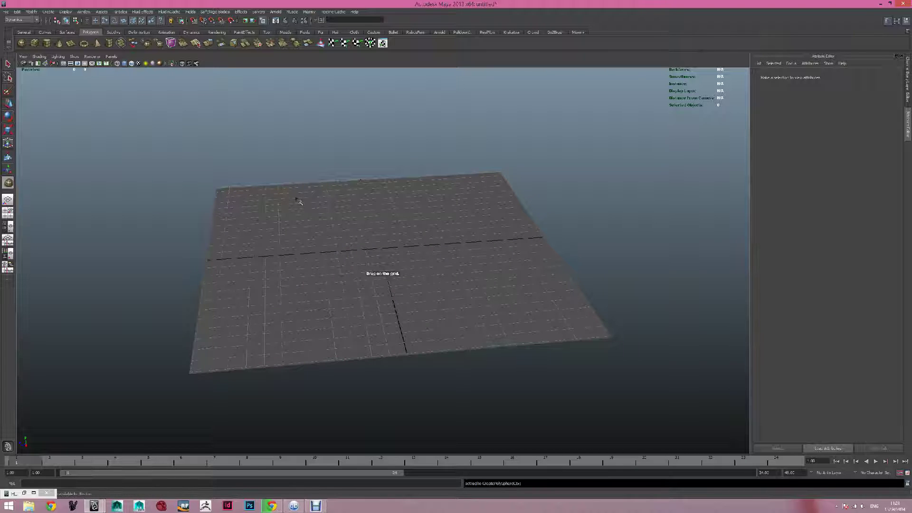
left_click_drag(326, 257, 359, 259)
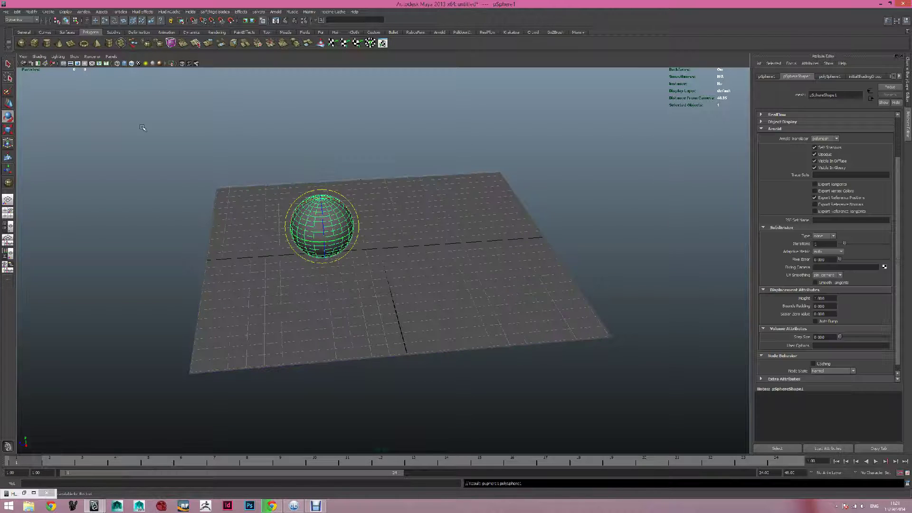
Step: Create a polygon cube to the right of the sphere and move it along Z closer to the sphere
left_click(34, 43)
left_click_drag(453, 244, 475, 243, "ctrl+shift")
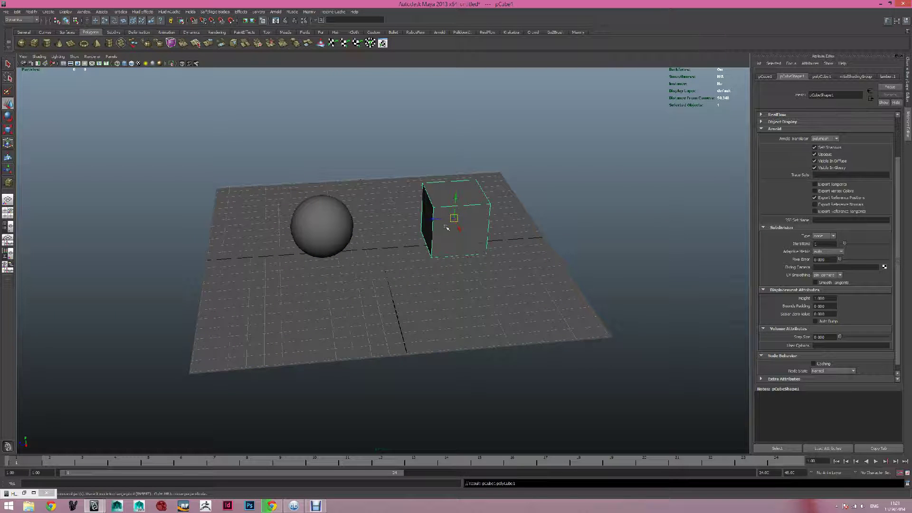
left_click_drag(435, 219, 411, 222)
left_click_drag(394, 256, 392, 241, "alt")
left_click(341, 170)
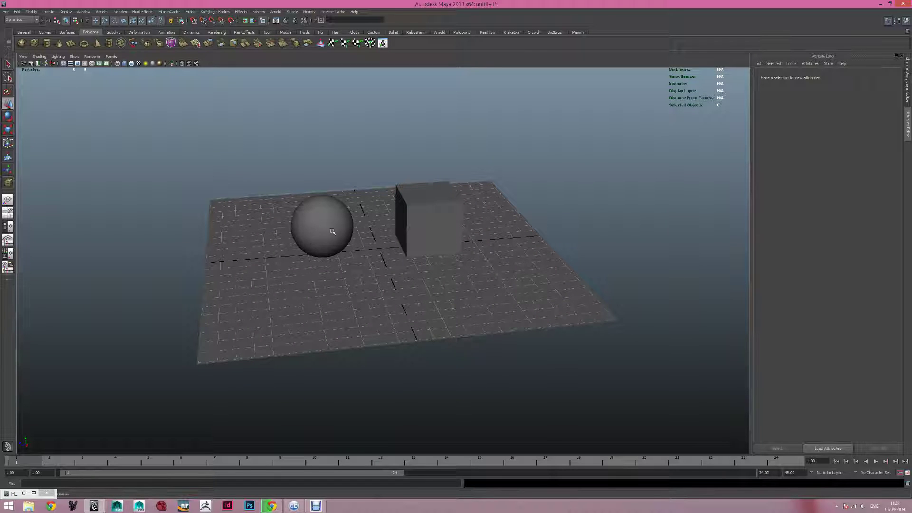
Step: Create two aiStandard shaders in the Hypershade and arrange them side by side in the work area
left_click(25, 493)
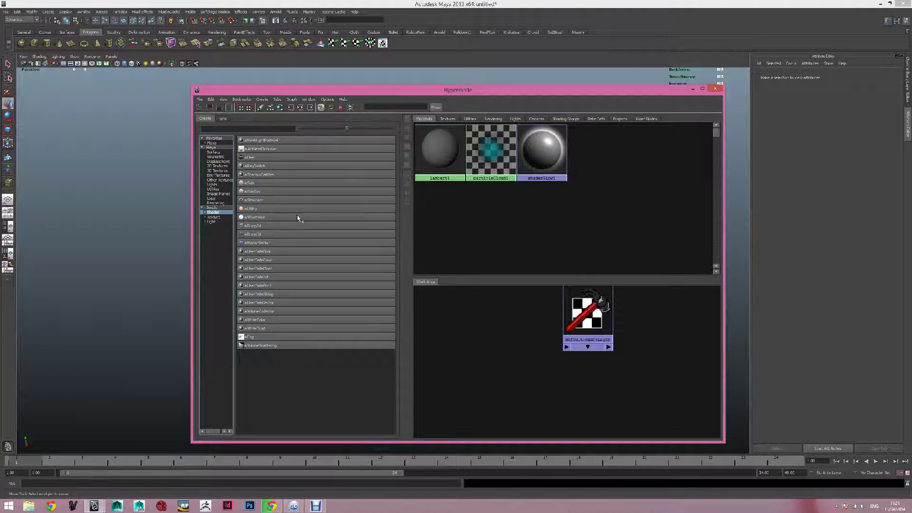
left_click(252, 203)
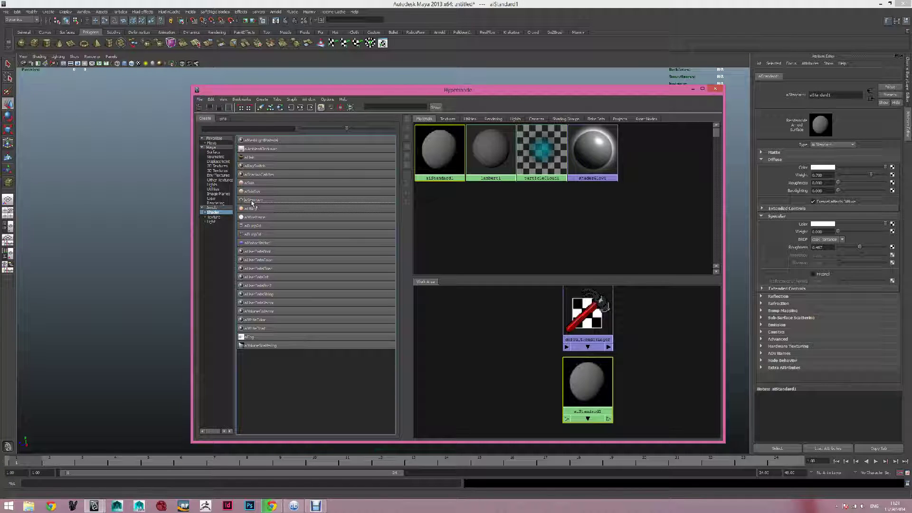
left_click(252, 203)
left_click_drag(605, 381, 506, 385)
left_click_drag(643, 322, 560, 399)
Step: Rename the first aiStandard shader as Chrome and the second as Blue_mat
left_click(496, 394)
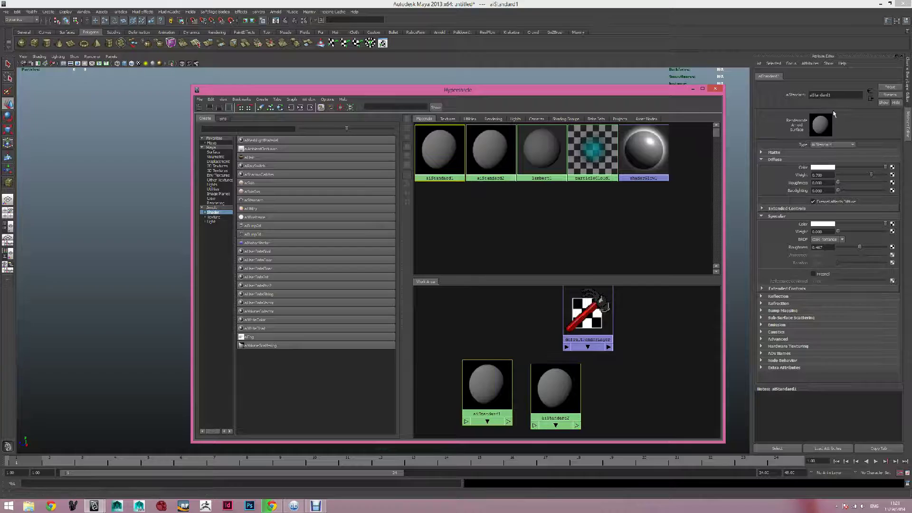
double_click(820, 95)
type("Chrome")
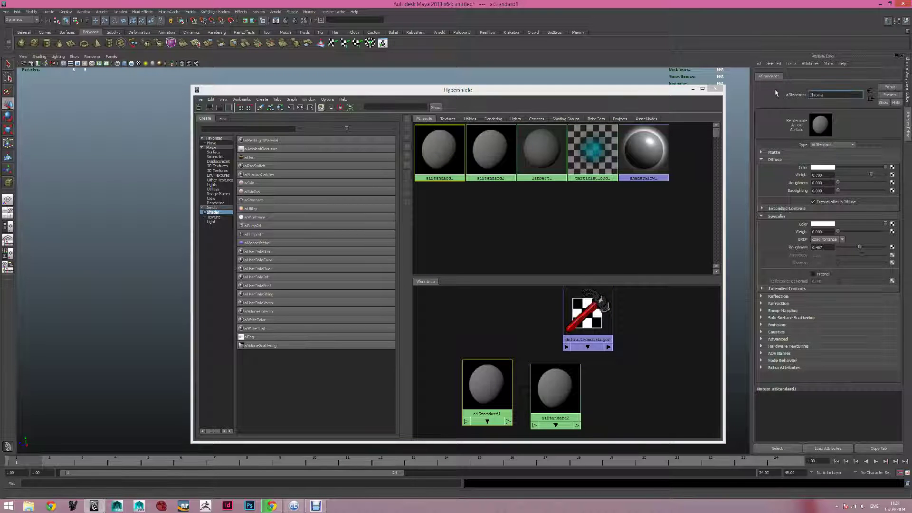
key("Return")
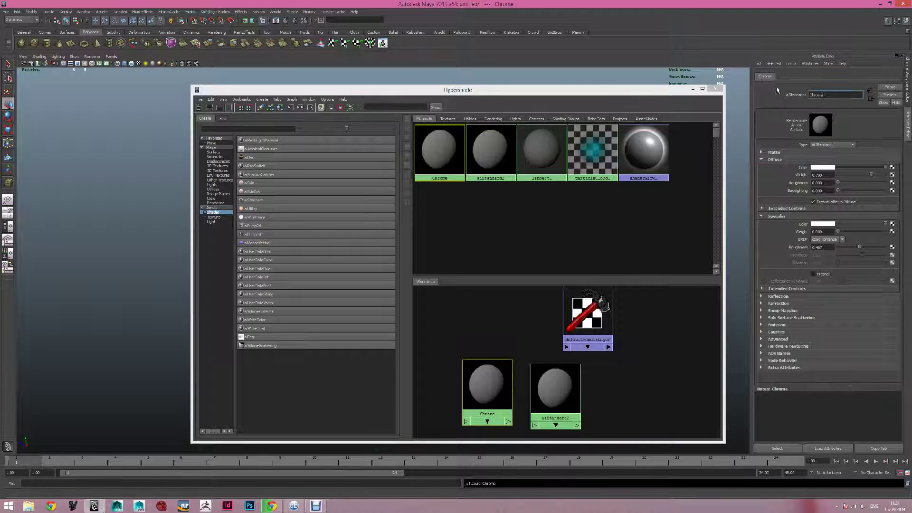
left_click(572, 394)
double_click(835, 95)
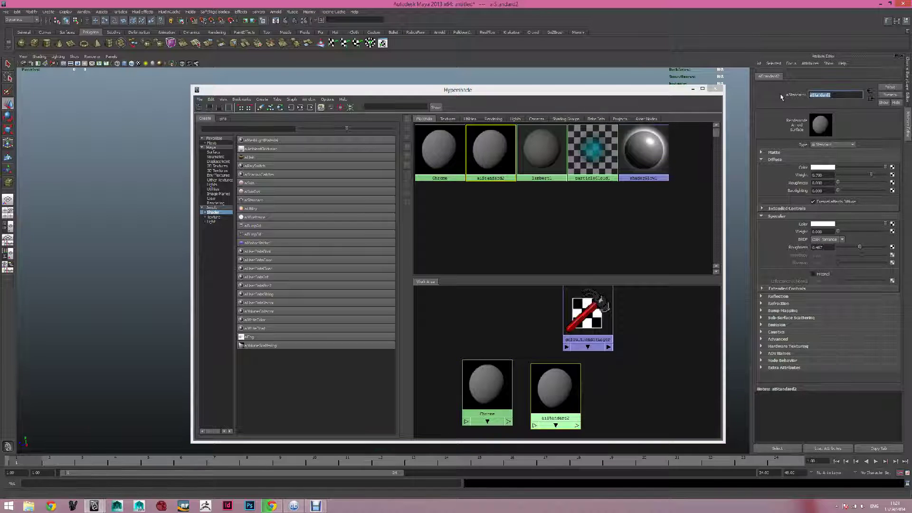
type("Blue_mat")
key("Return")
Step: Assign the Chrome shader to the sphere and the Blue_mat shader to the cube
left_click_drag(537, 93, 844, 109)
middle_click_drag(793, 400, 323, 227)
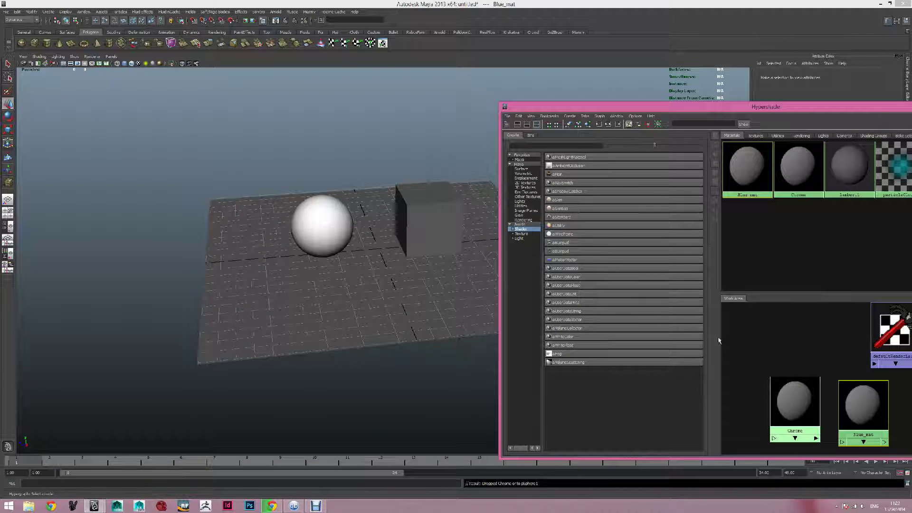
middle_click_drag(604, 272, 442, 232)
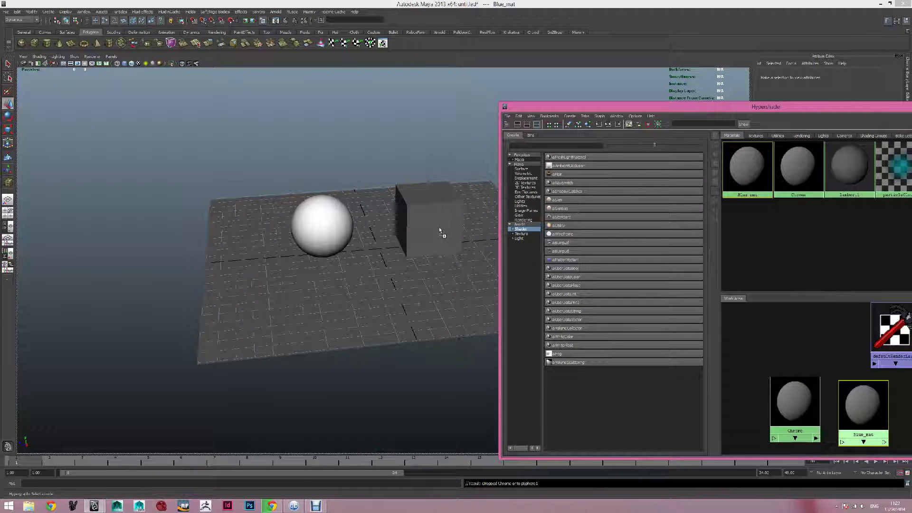
right_click(861, 418)
left_click(422, 201)
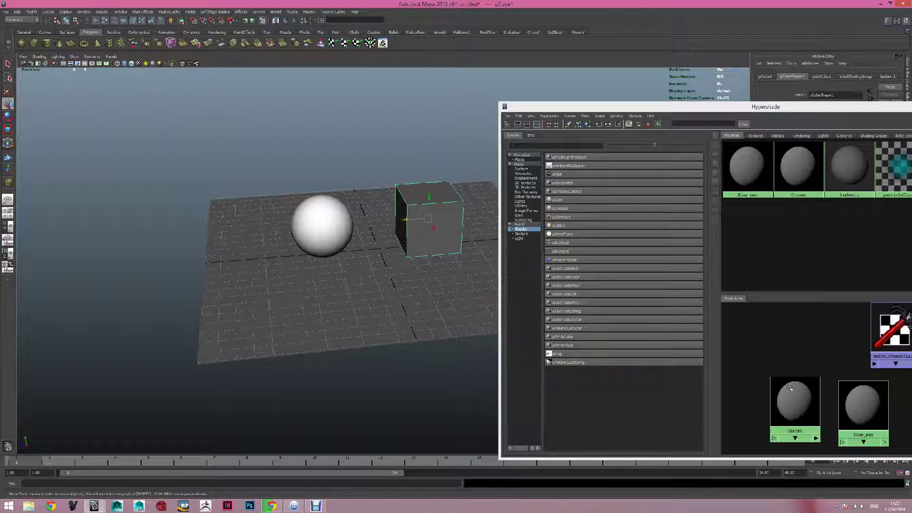
right_click_drag(854, 409, 827, 389)
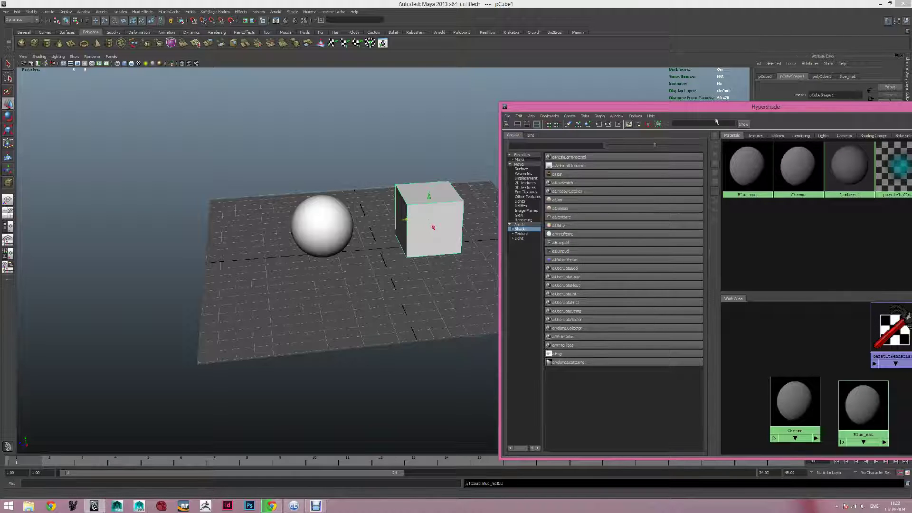
left_click_drag(717, 107, 617, 91)
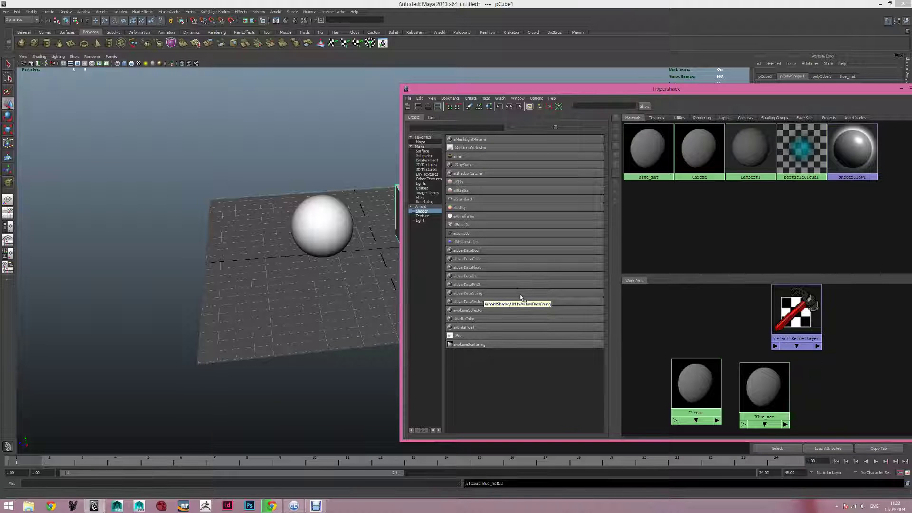
Step: Close the Hypershade and set the sphere's Chrome shader to diffuse weight 0, specular weight 1 and specular roughness 0
left_click_drag(787, 89, 536, 74)
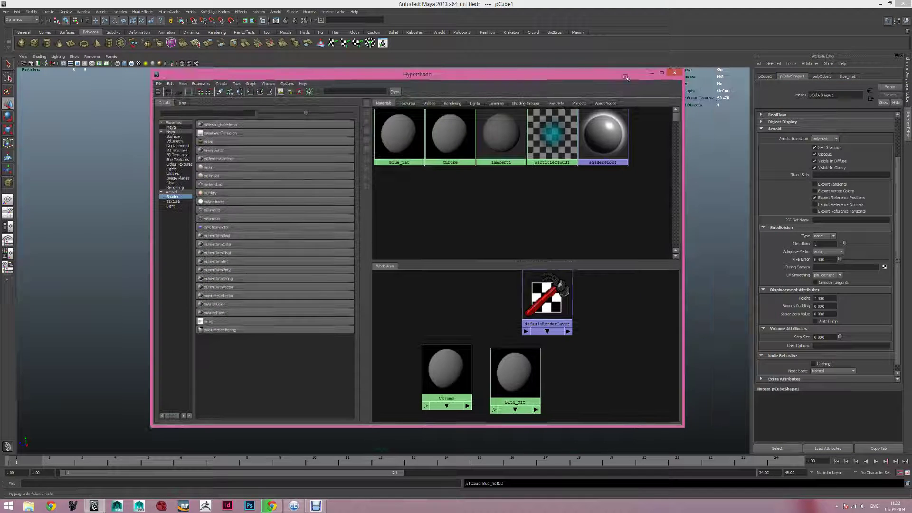
left_click(679, 73)
left_click(332, 228)
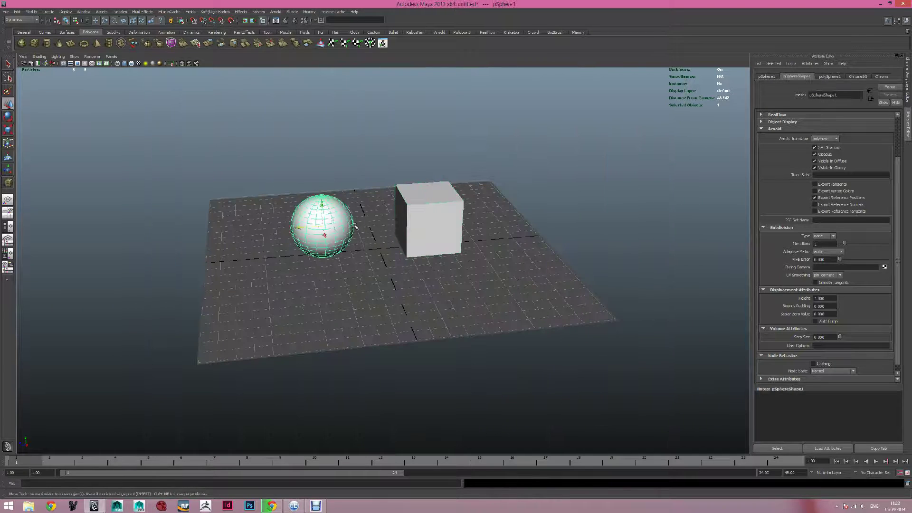
left_click(881, 76)
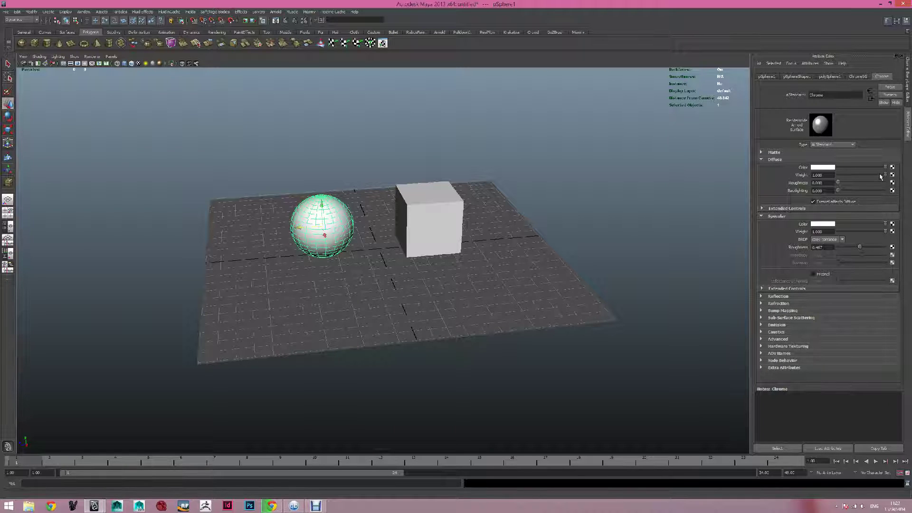
left_click_drag(881, 175, 812, 175)
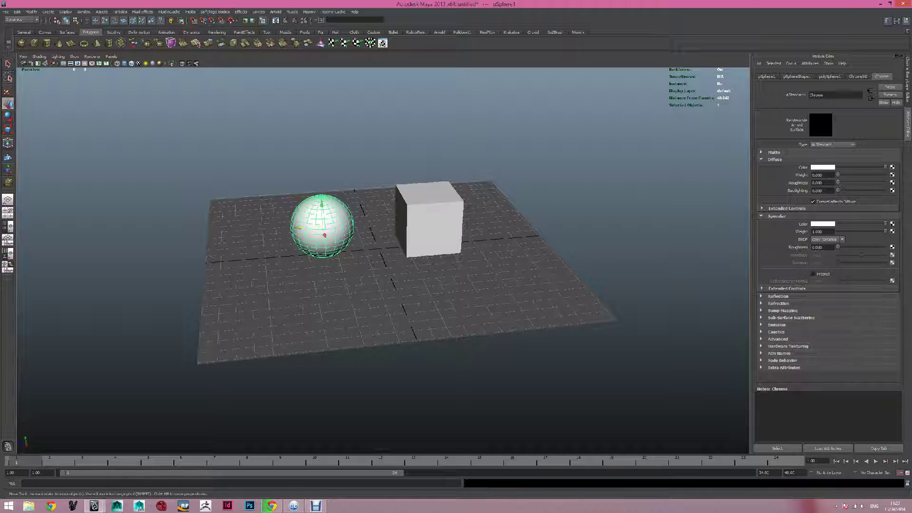
Step: Set the cube's Blue_mat diffuse color to blue and raise its specular weight slightly
left_click(399, 224)
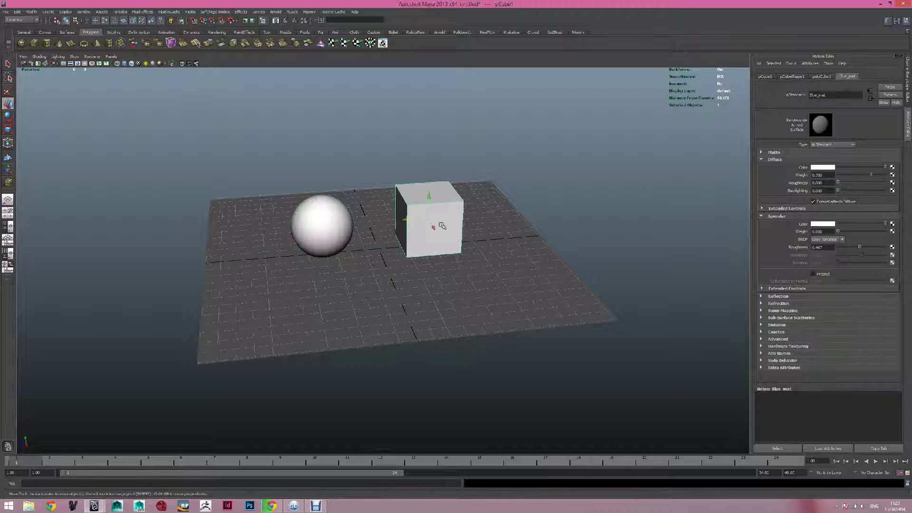
left_click(821, 168)
mouse_move(812, 177)
left_mouse_down()
mouse_move(810, 186)
mouse_move(827, 186)
left_mouse_up()
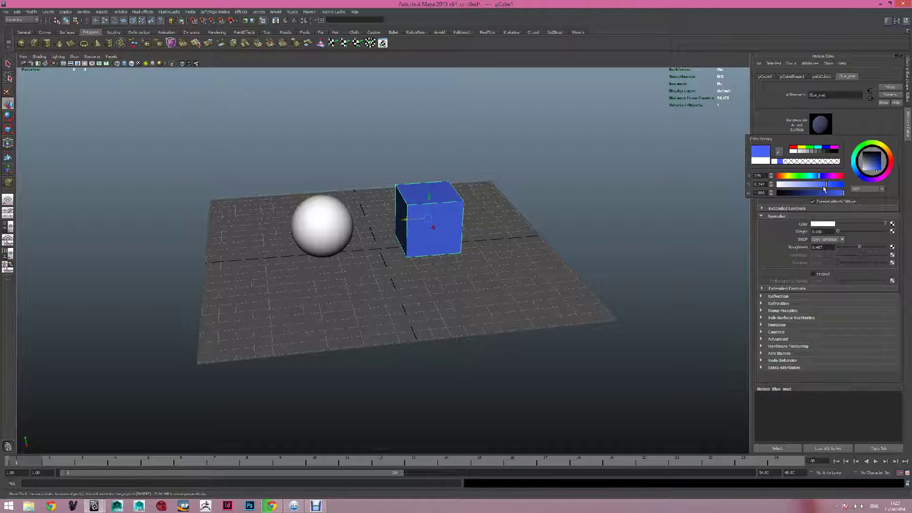
left_click(842, 232)
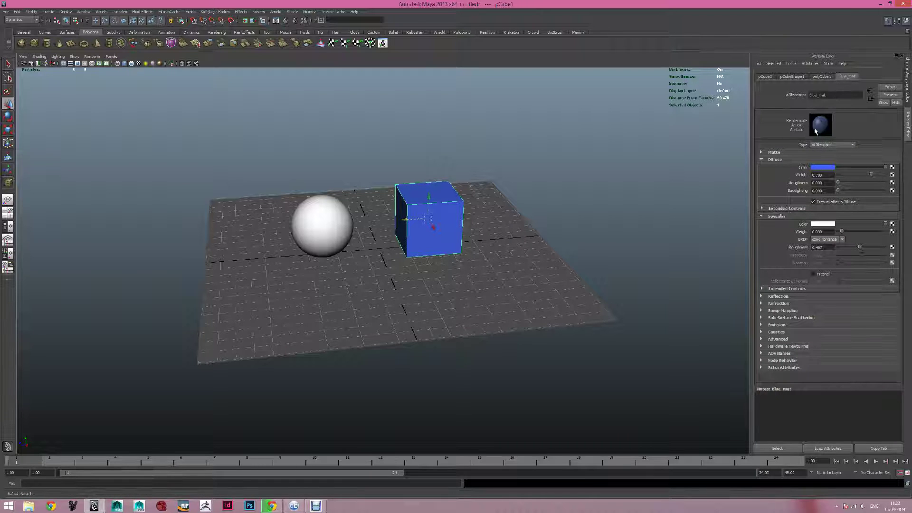
Step: Create a third aiStandard shader in the Hypershade for the ground plane
left_click_drag(483, 257, 519, 274, "alt")
right_click_drag(519, 275, 540, 279, "alt")
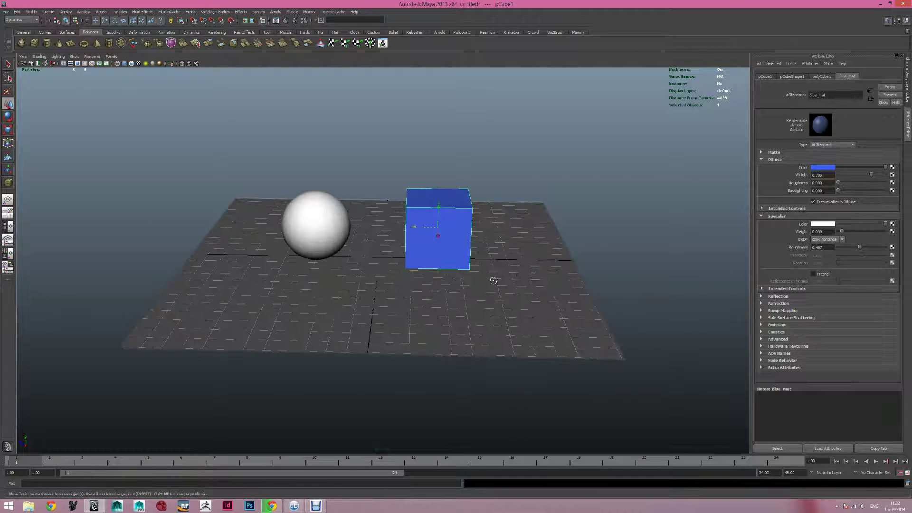
left_click_drag(493, 281, 626, 263, "alt")
left_click(625, 263)
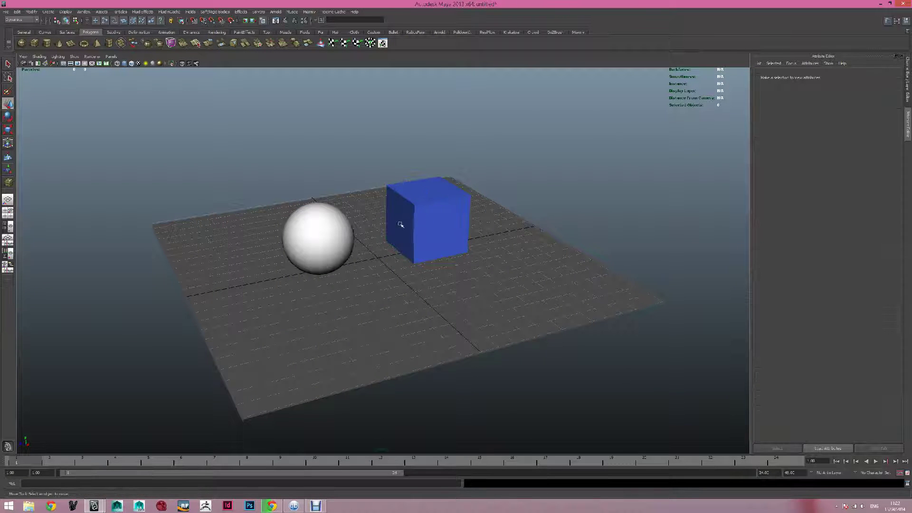
left_click(422, 307)
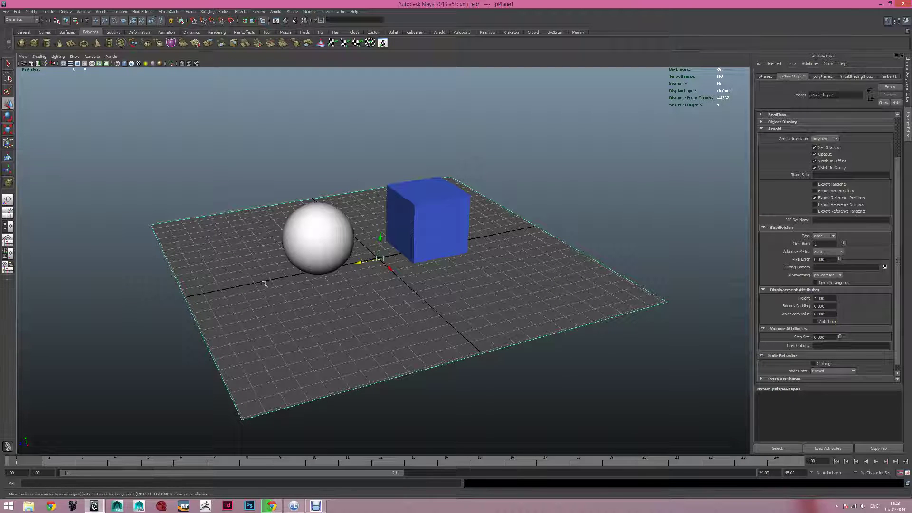
key("space")
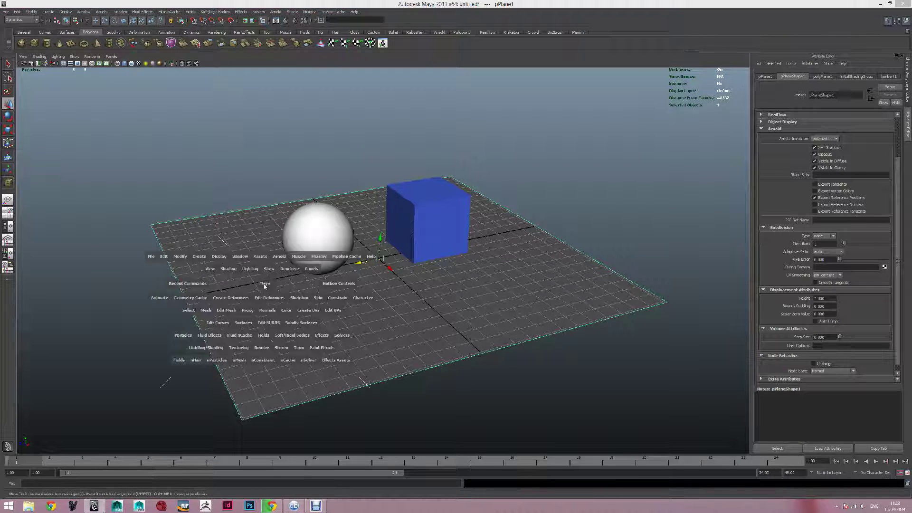
left_click(240, 256)
mouse_move(300, 279)
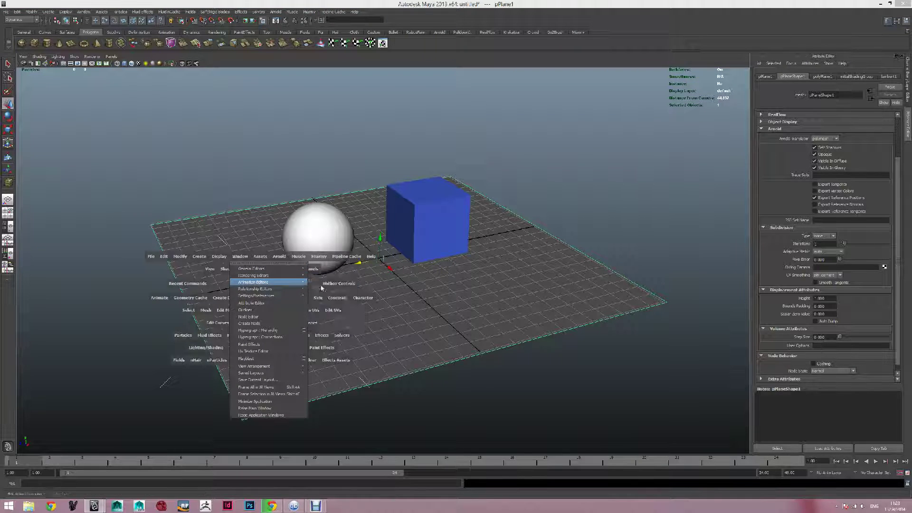
left_click(328, 289)
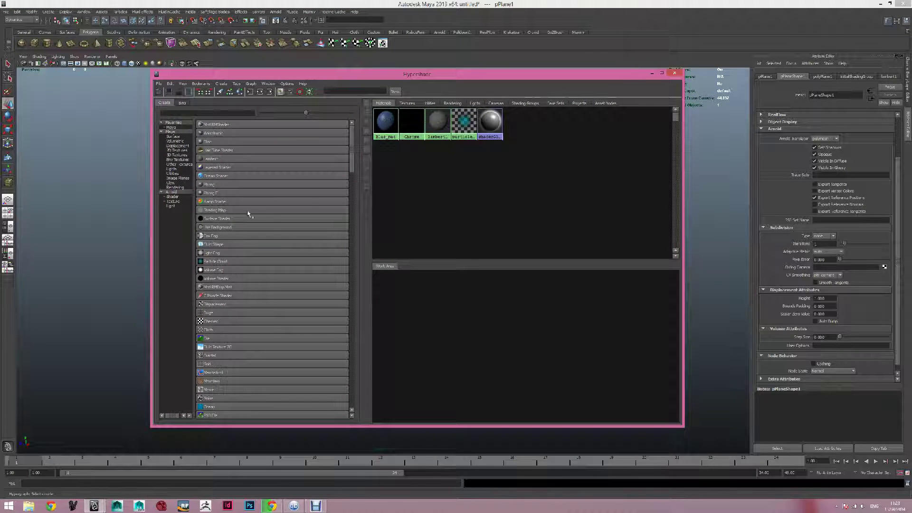
left_click(170, 196)
left_click(221, 185)
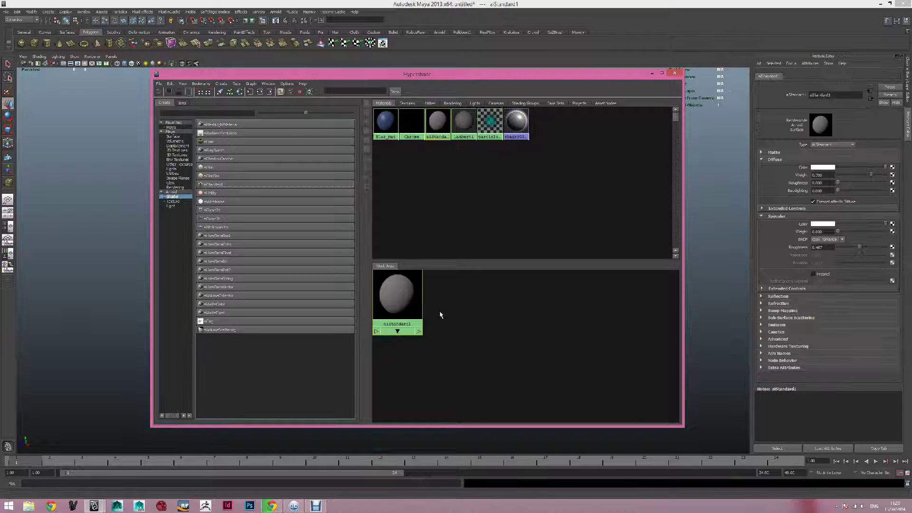
Step: Assign the new aiStandard shader to the plane and rename it Ground_mat
left_click_drag(439, 79, 703, 101)
middle_click_drag(661, 317, 346, 337)
left_click_drag(786, 98, 460, 88)
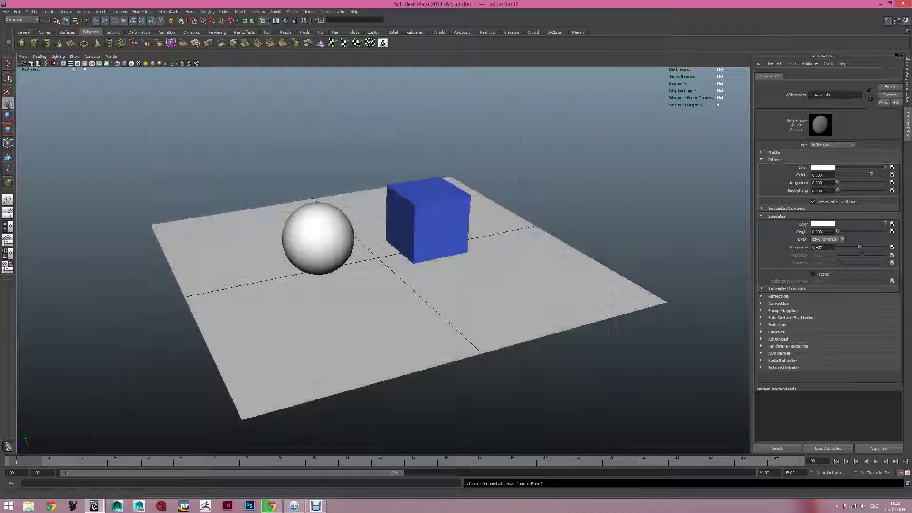
left_click_drag(839, 95, 761, 94)
key("Return")
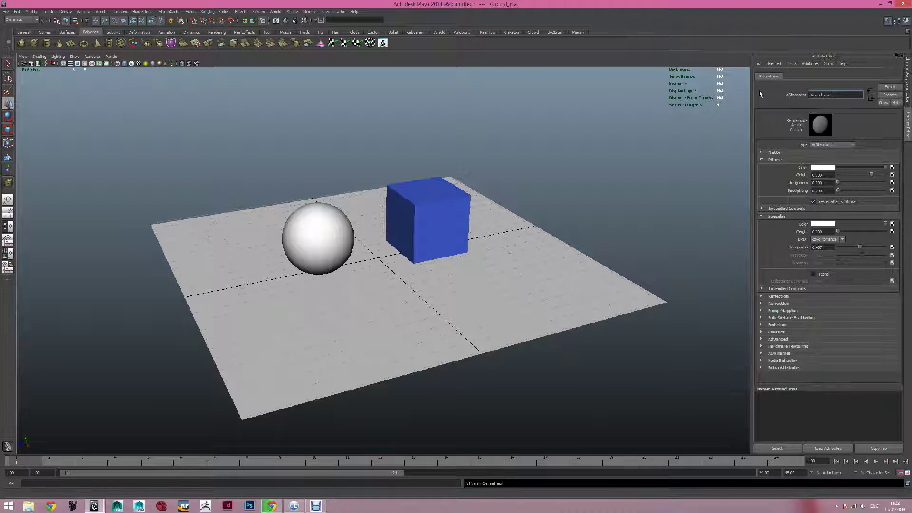
Step: Scale the ground plane up uniformly so it extends well beyond the sphere and cube
left_click(621, 207)
left_click_drag(482, 218, 502, 224, "alt")
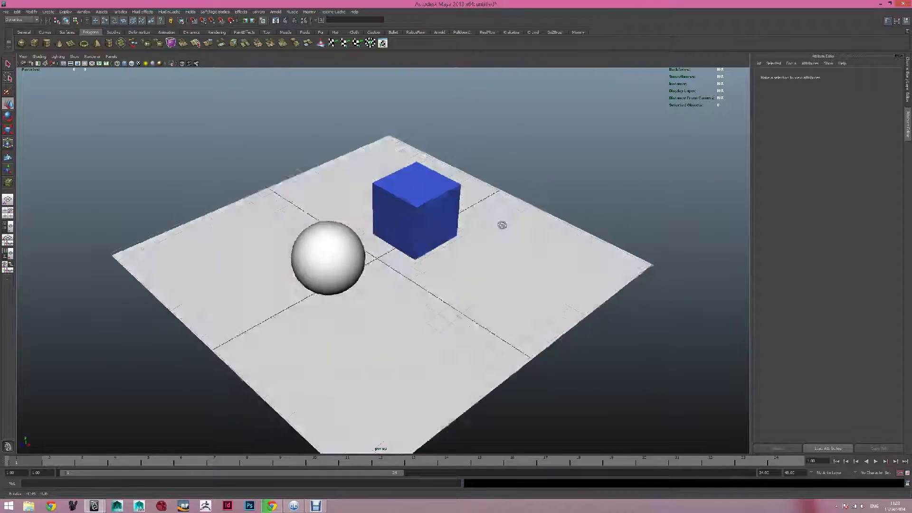
left_click(509, 267)
key("r")
left_click_drag(379, 260, 532, 261)
left_click(612, 120)
left_click_drag(651, 300, 558, 279, "alt")
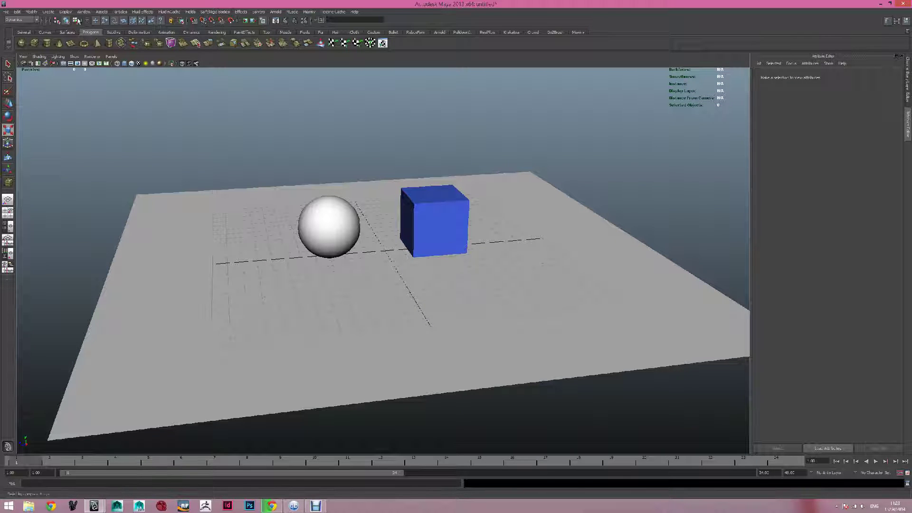
Step: Create an area light and move it high above the plane, out past the sphere's side
left_click(48, 12)
mouse_move(73, 49)
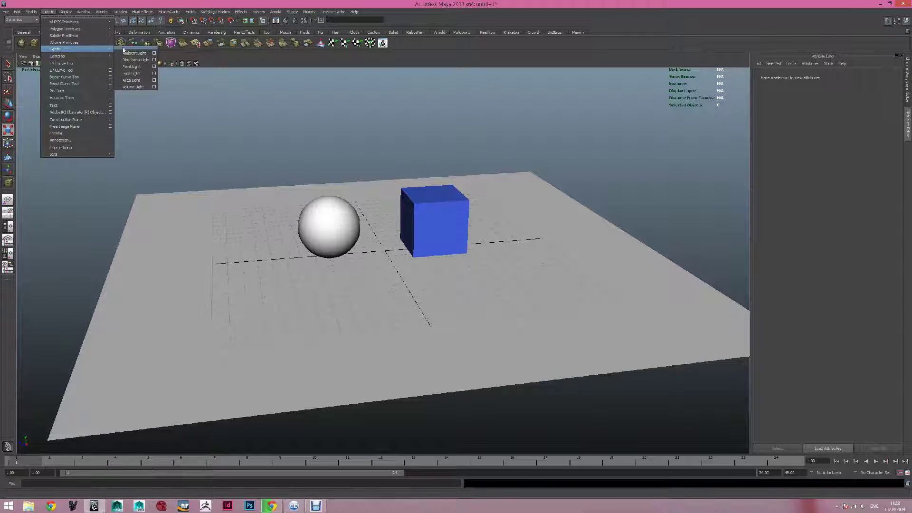
left_click(138, 80)
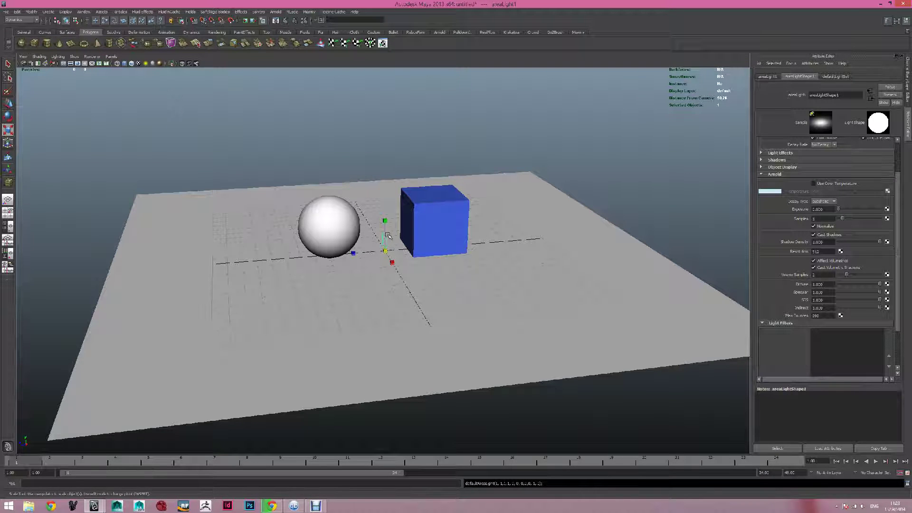
key("w")
left_click_drag(386, 230, 122, 116)
Step: Rotate the area light toward the sphere and cube
key("e")
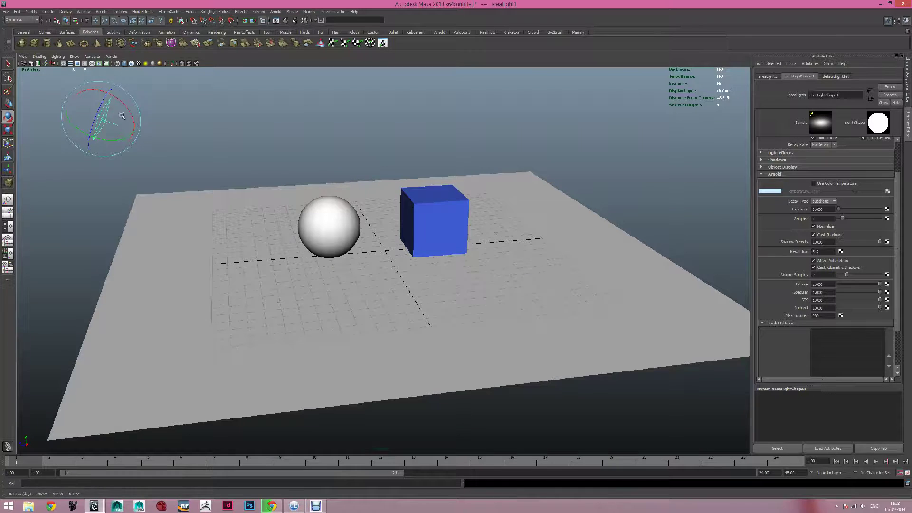
left_click_drag(169, 150, 249, 193, "alt")
left_click_drag(280, 243, 229, 201)
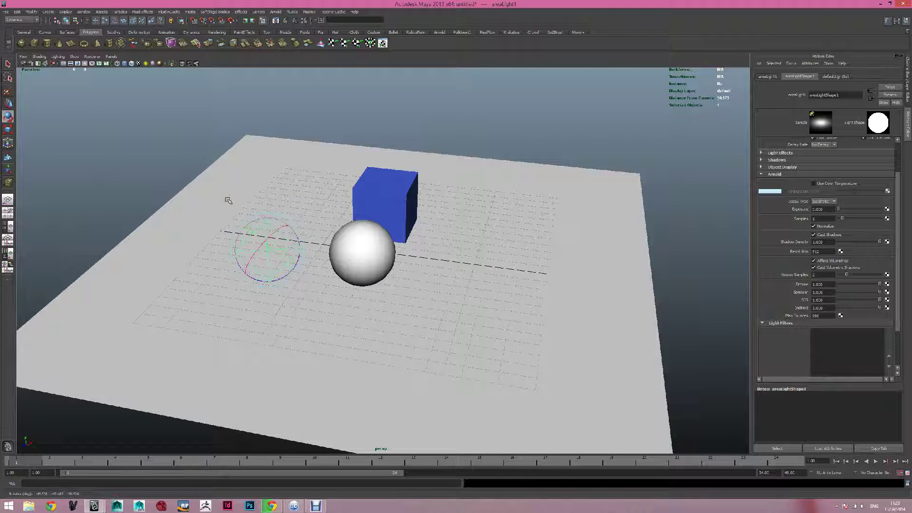
Step: Look through the selected area light and tumble its view around the objects
key("space")
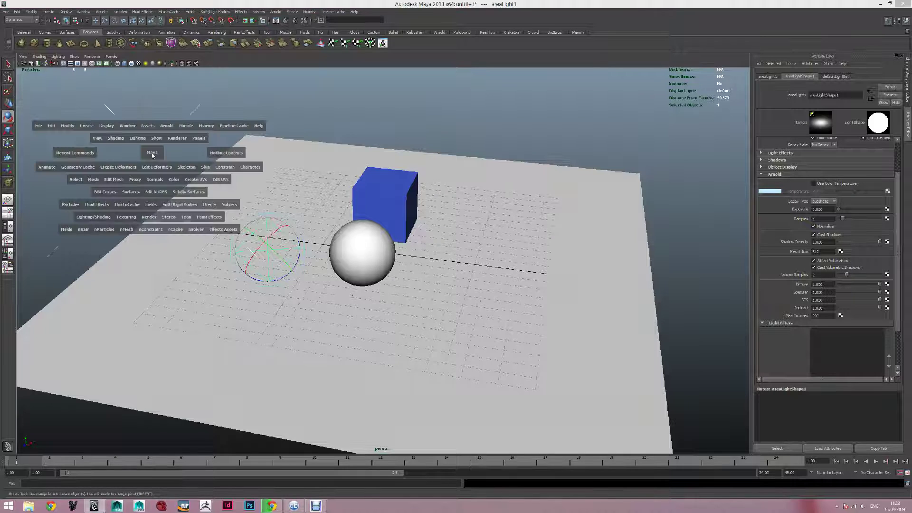
left_click(199, 138)
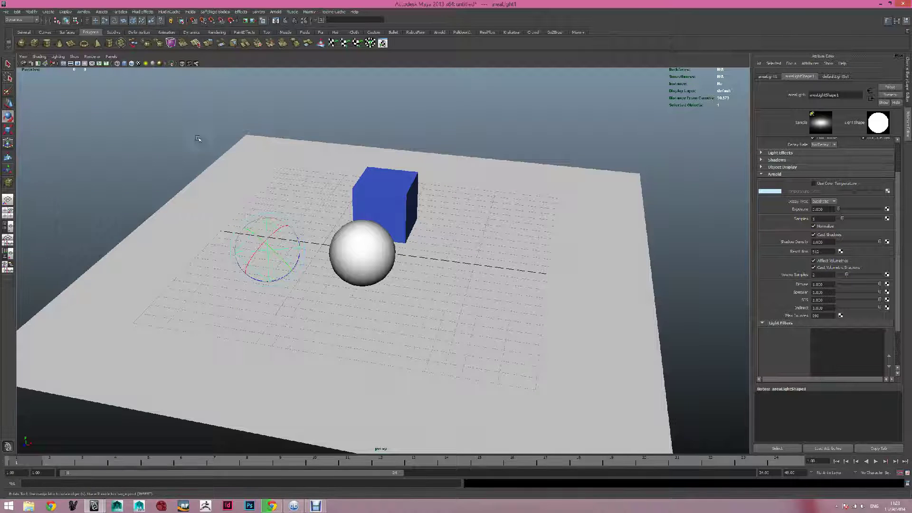
left_click(111, 56)
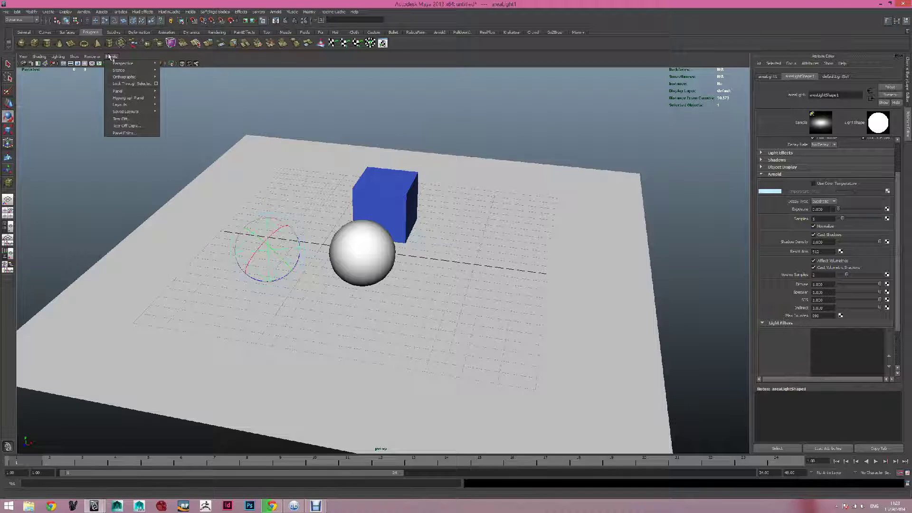
left_click(118, 83)
left_click_drag(498, 265, 489, 203, "alt")
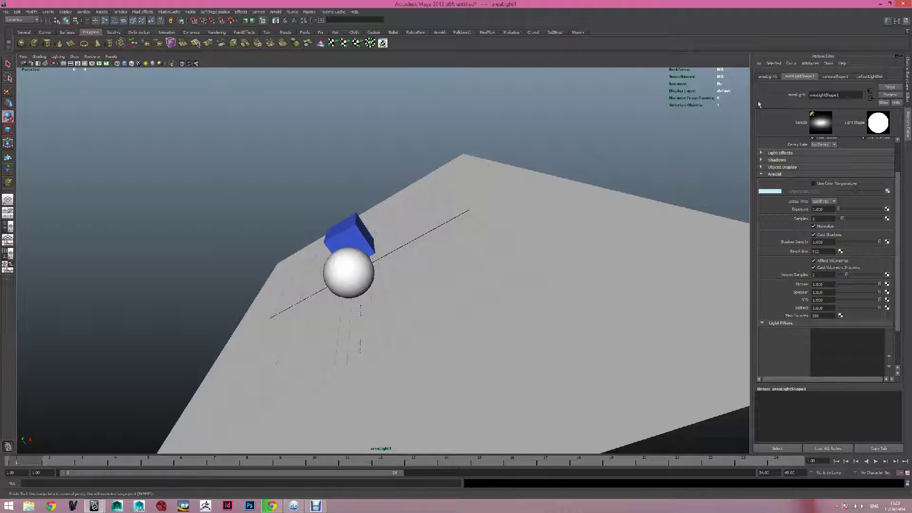
Step: Set the area light's rotation to 0 on all three axes and re-aim it at the objects through its own view
left_click(767, 76)
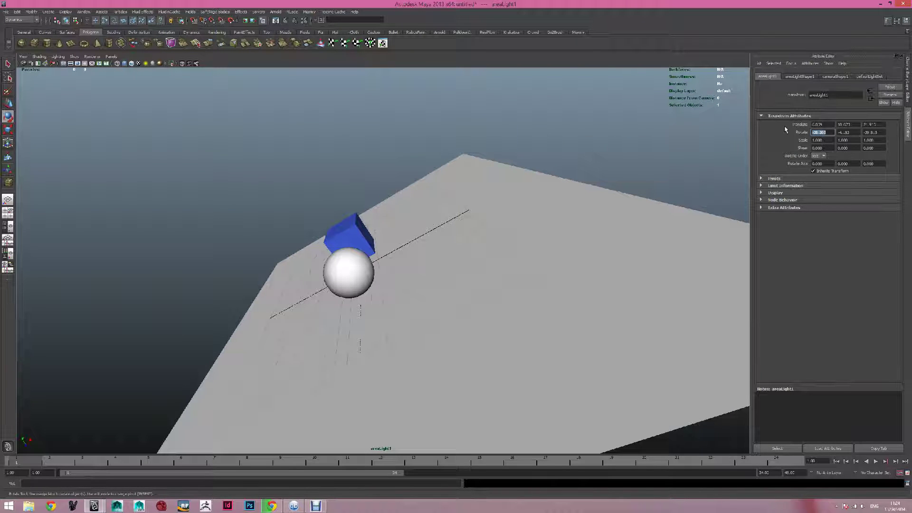
type("0")
key("Tab")
type("0")
key("Tab")
type("0")
key("Return")
left_click_drag(356, 374, 440, 321, "alt")
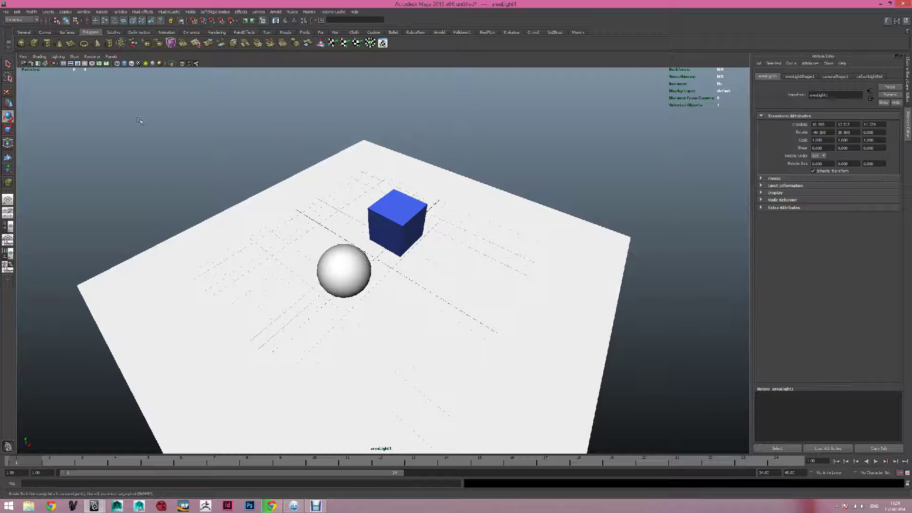
Step: Return the viewport to the persp camera and frame the sphere and cube on the plane
left_click(111, 56)
mouse_move(128, 66)
left_click(182, 67)
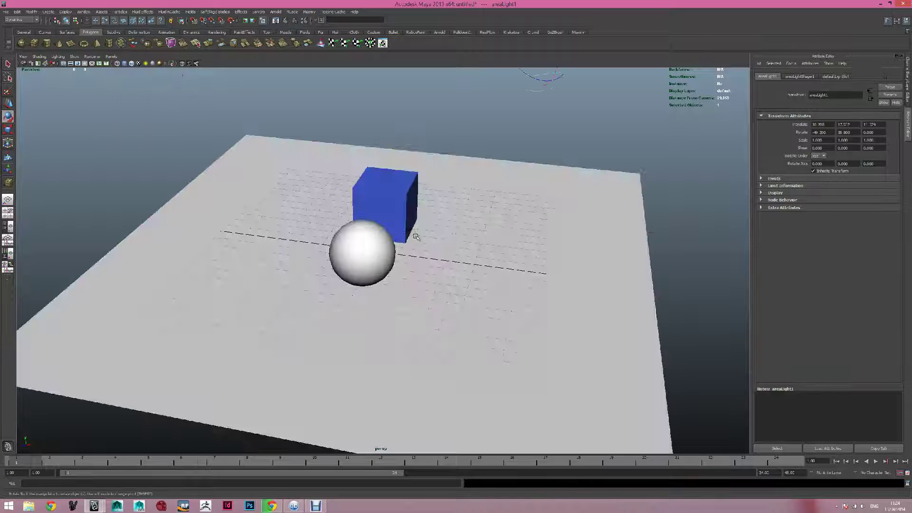
left_click_drag(412, 231, 295, 205, "alt")
middle_click_drag(294, 206, 307, 271, "alt")
scroll(308, 272, "down", 3)
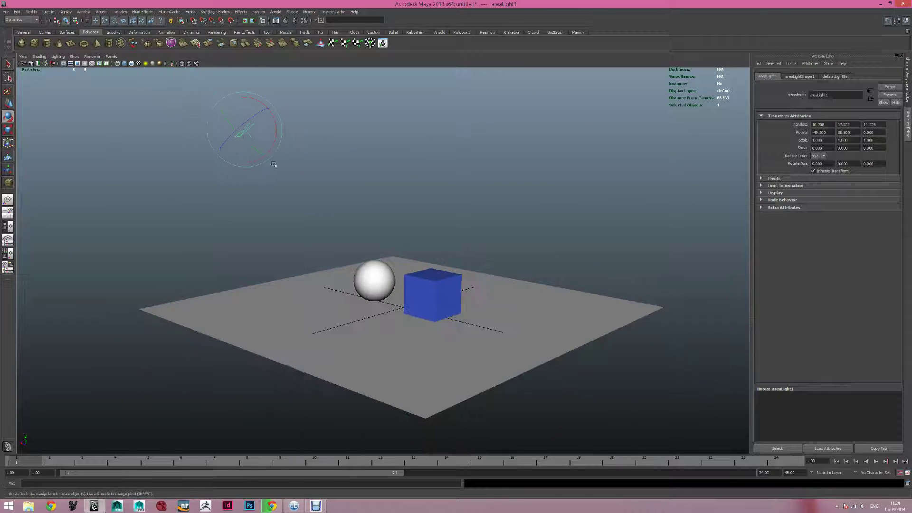
left_click_drag(371, 228, 401, 243, "alt")
scroll(404, 247, "up", 3)
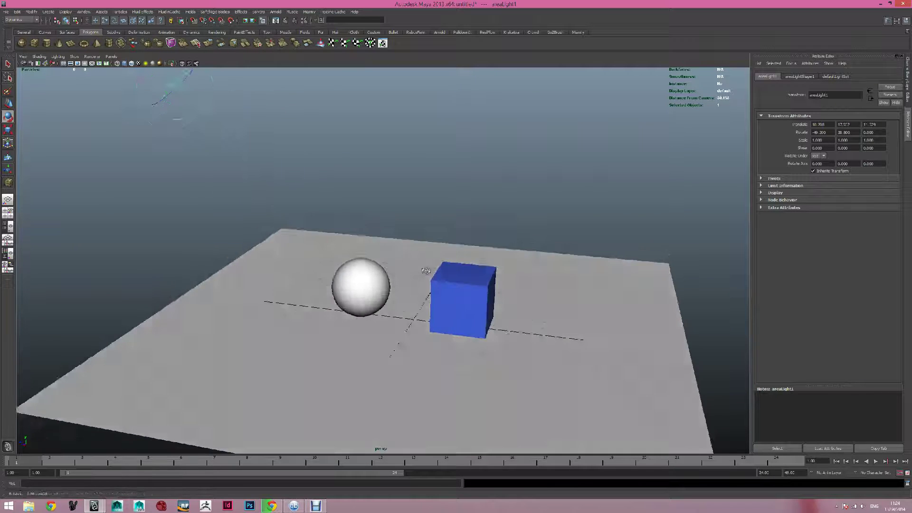
middle_click_drag(431, 273, 423, 257, "alt")
scroll(423, 257, "up", 4)
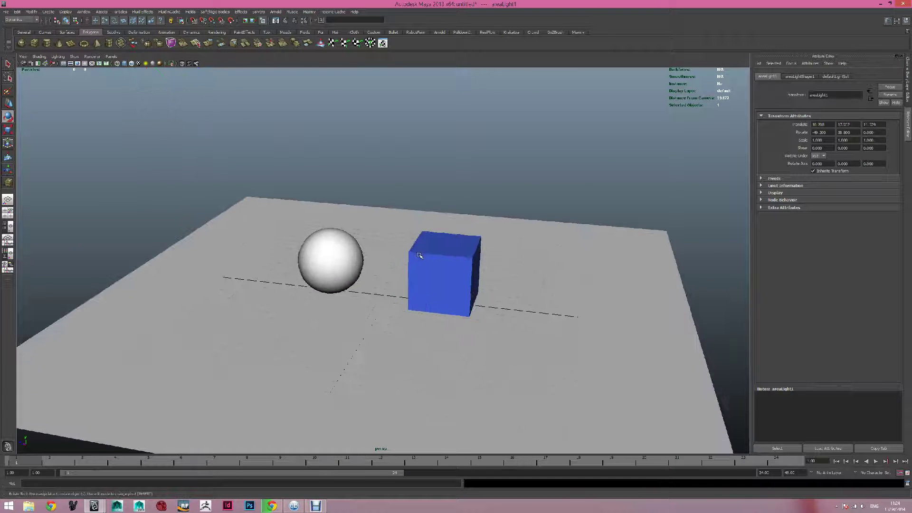
Step: Render the perspective view in the Render View with Arnold Renderer
left_click(295, 23)
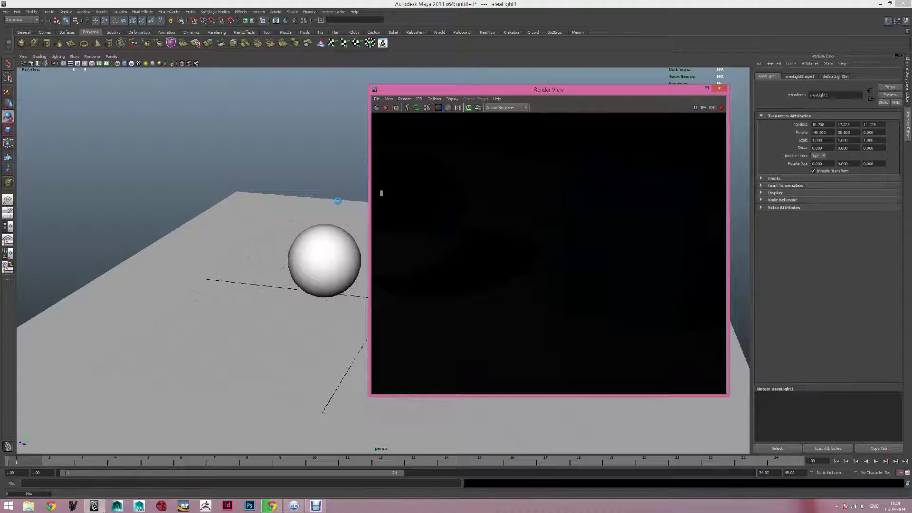
mouse_move(331, 194)
left_mouse_down("alt")
mouse_move(277, 179)
mouse_move(281, 205)
mouse_move(319, 197)
left_mouse_up("alt")
middle_click_drag(319, 197, 287, 163, "alt")
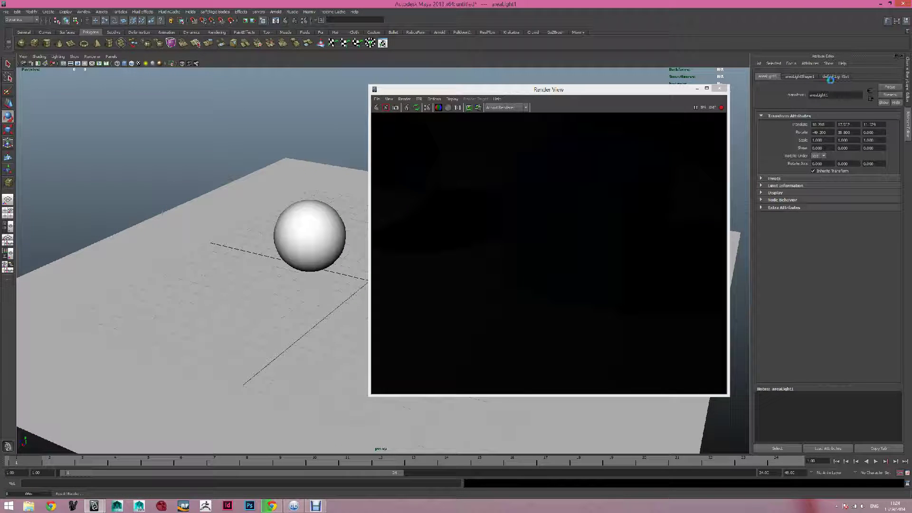
Step: Raise the Arnold Exposure of the area light's shape node to about 9.4 so the objects are lit in the render
left_click(809, 75)
scroll(810, 204, "up", 2)
left_click(783, 217)
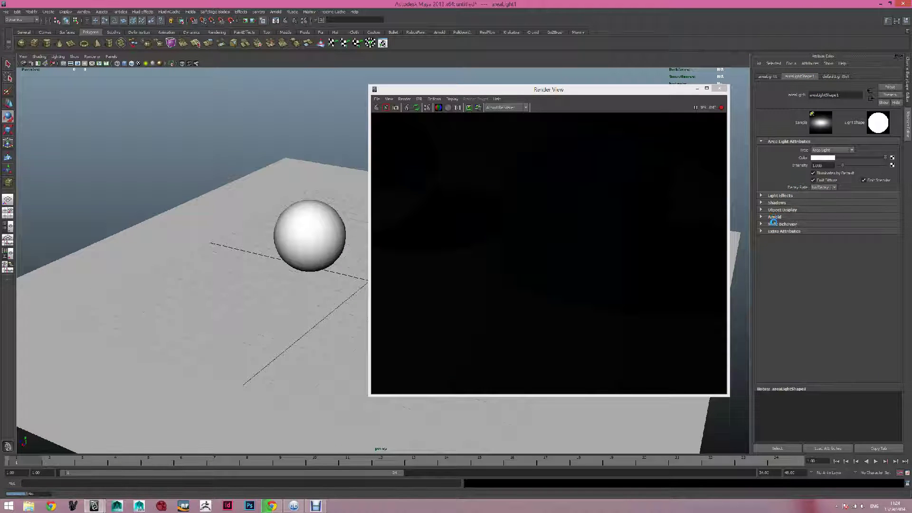
left_click(774, 217)
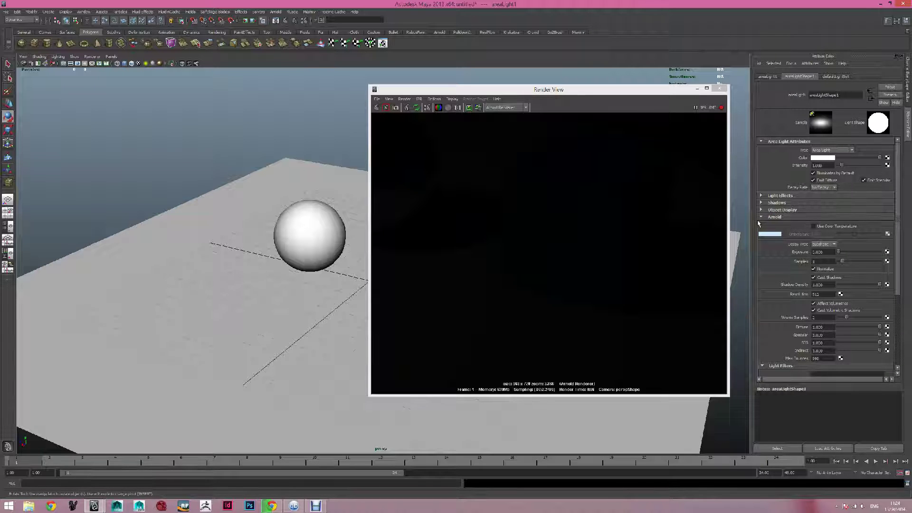
scroll(798, 257, "down", 1)
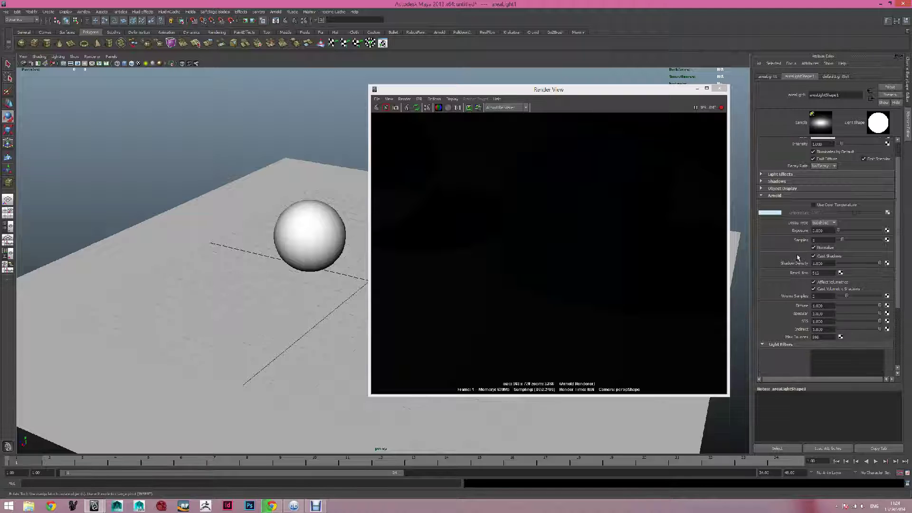
left_click_drag(839, 230, 871, 230)
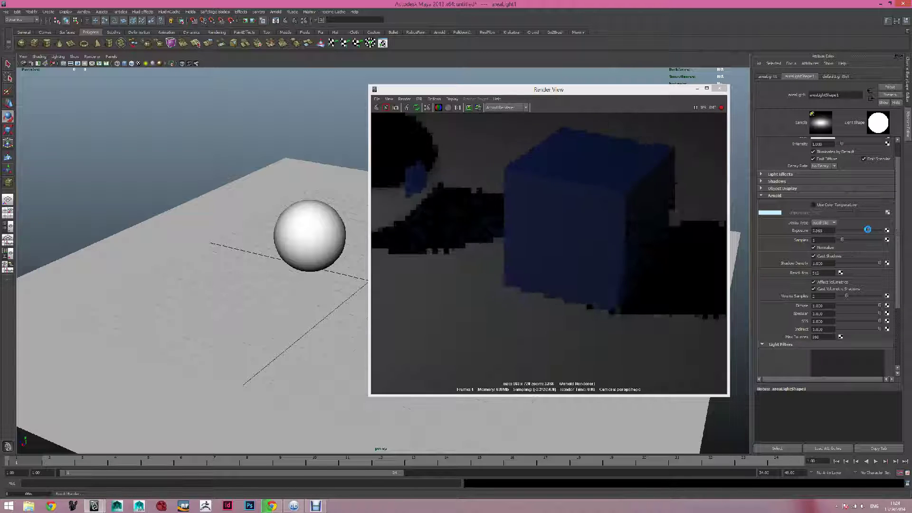
scroll(585, 205, "down", 3)
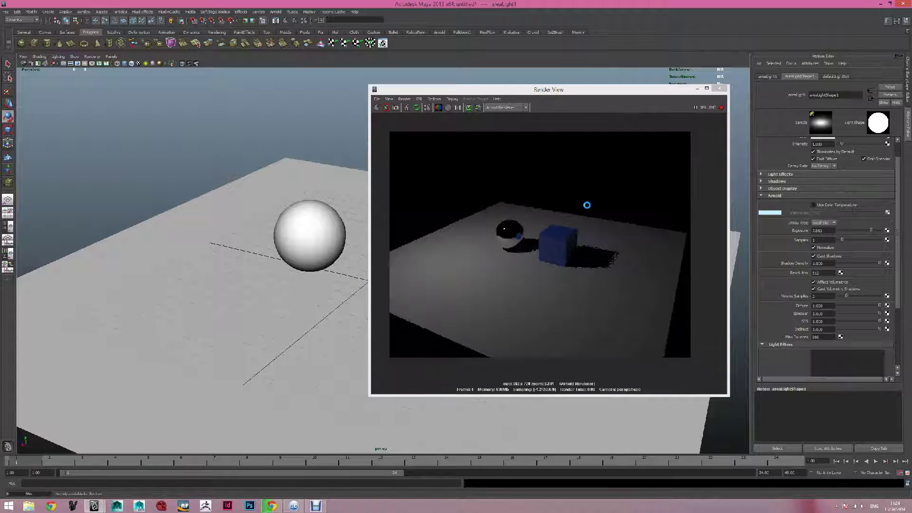
left_click_drag(859, 230, 877, 230)
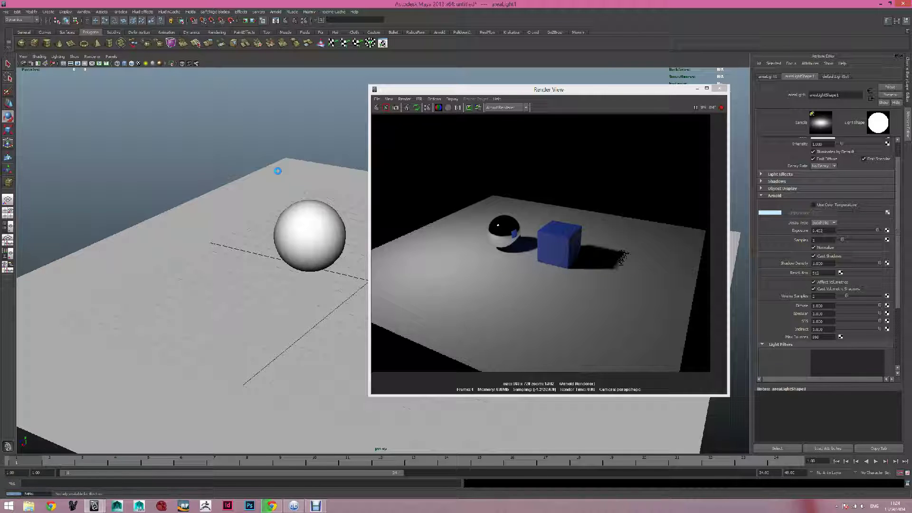
Step: Turn off Normalize in the area light's Arnold settings and lower its Exposure to 2
left_click_drag(277, 176, 267, 231, "alt")
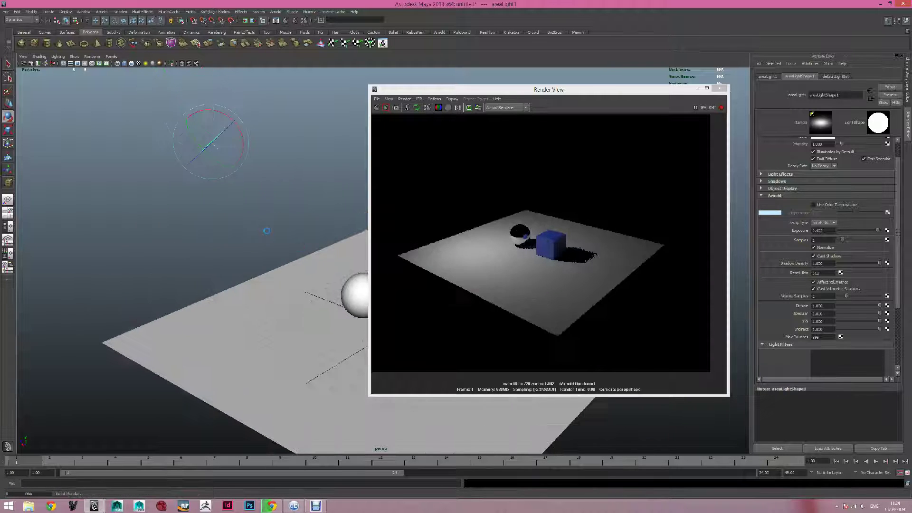
left_click(813, 248)
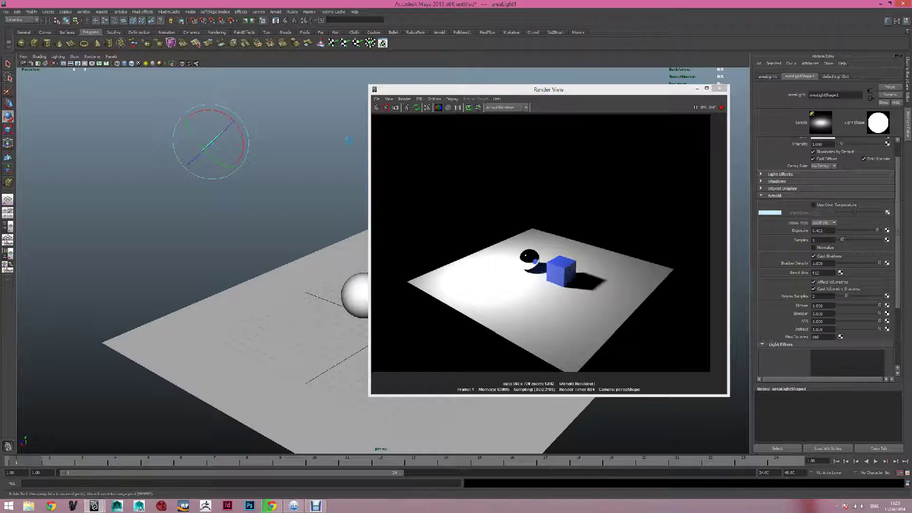
left_click_drag(254, 178, 256, 152, "alt")
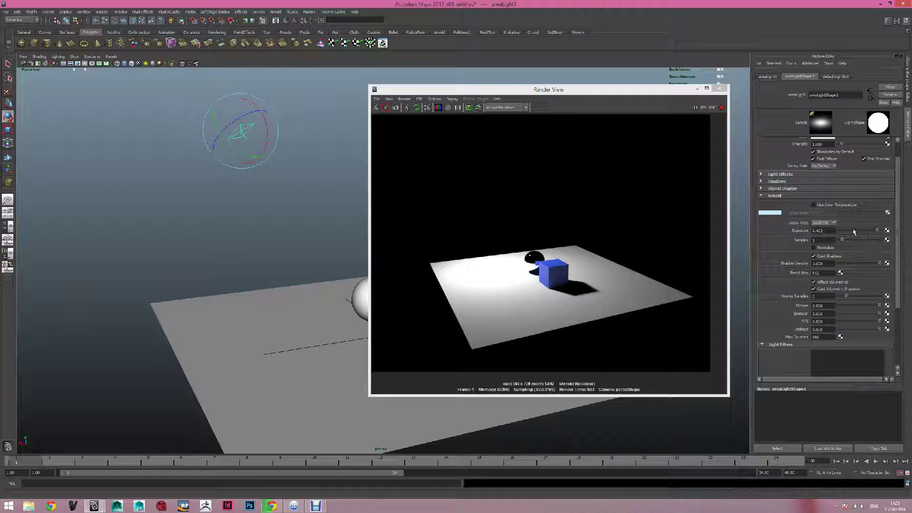
left_click(854, 230)
left_click_drag(851, 231, 847, 231)
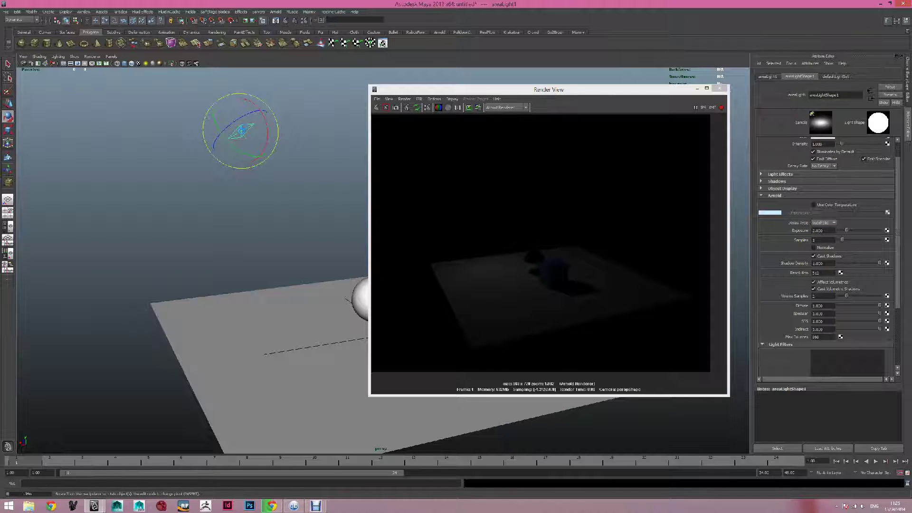
Step: Scale the area light up uniformly to several times its size
key("r")
left_click_drag(242, 131, 298, 108)
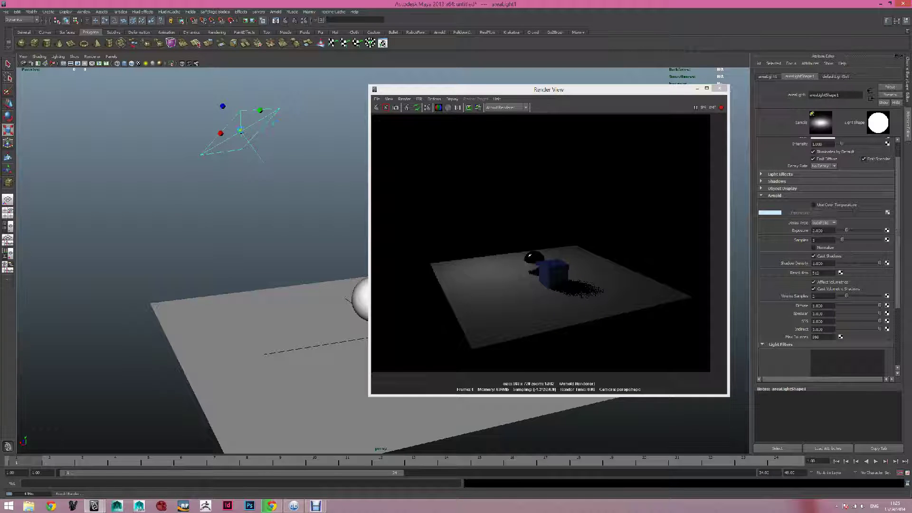
left_click_drag(242, 131, 280, 121)
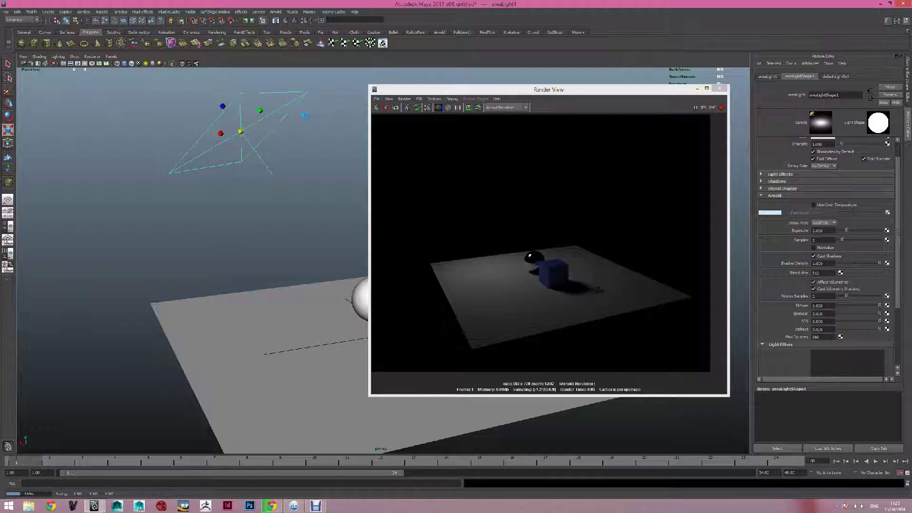
Step: Try resizing the area light with Normalize enabled, and turn Normalize off again
left_click(813, 247)
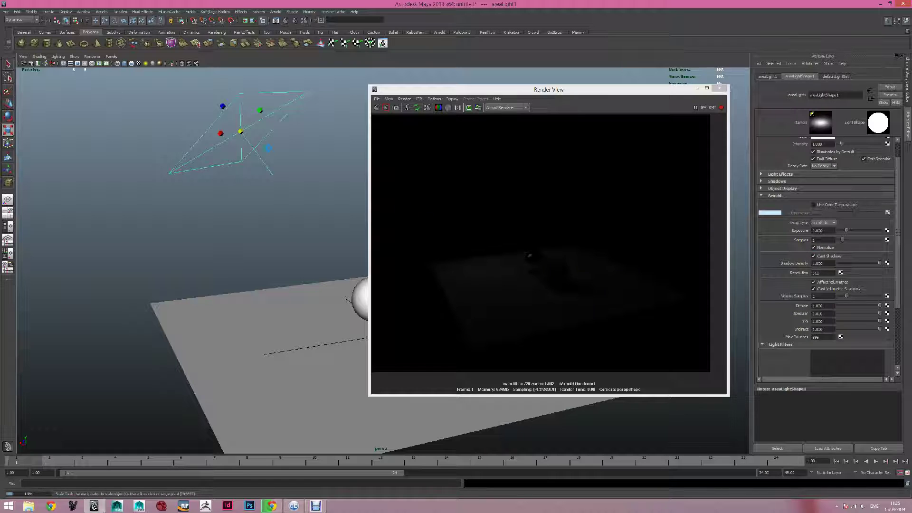
left_click_drag(241, 131, 297, 126)
left_click(813, 247)
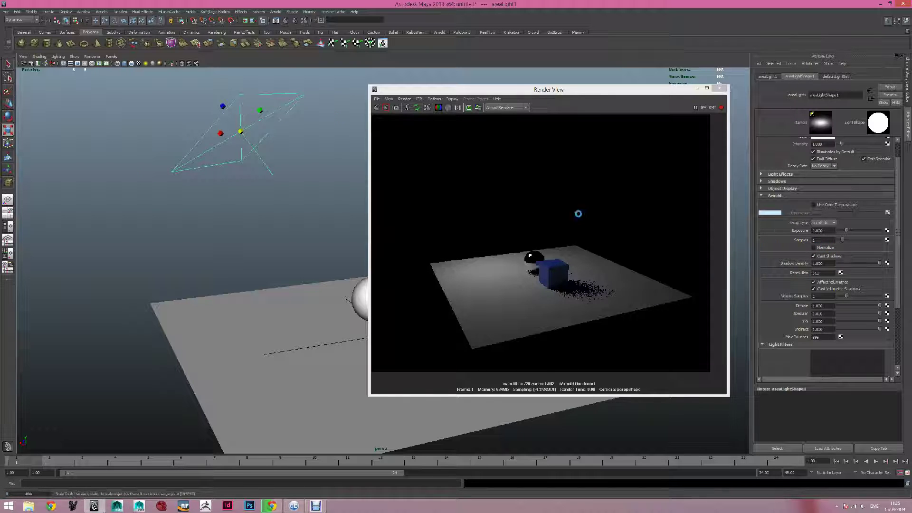
Step: Examine the grain in the shadows of the sphere and cube from a closer view in the Arnold render
left_click_drag(259, 159, 318, 193, "alt")
scroll(324, 198, "up", 3)
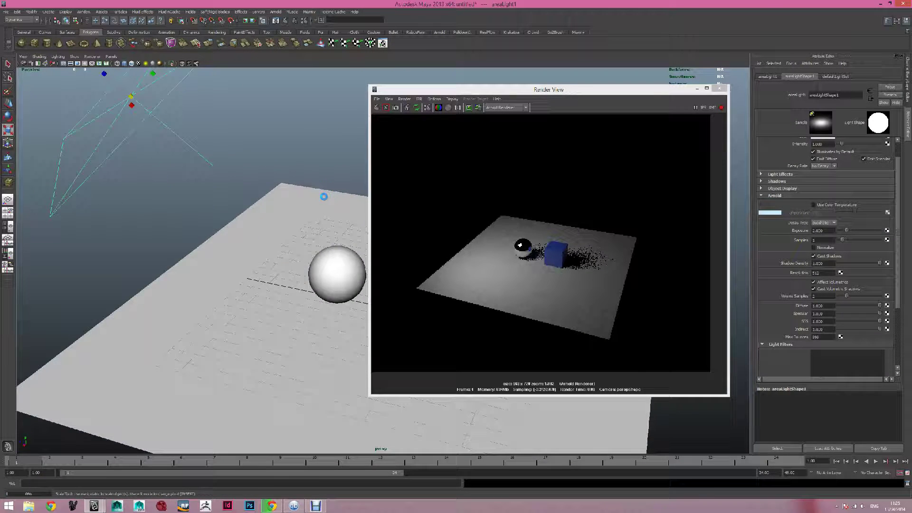
middle_click_drag(323, 198, 276, 152, "alt")
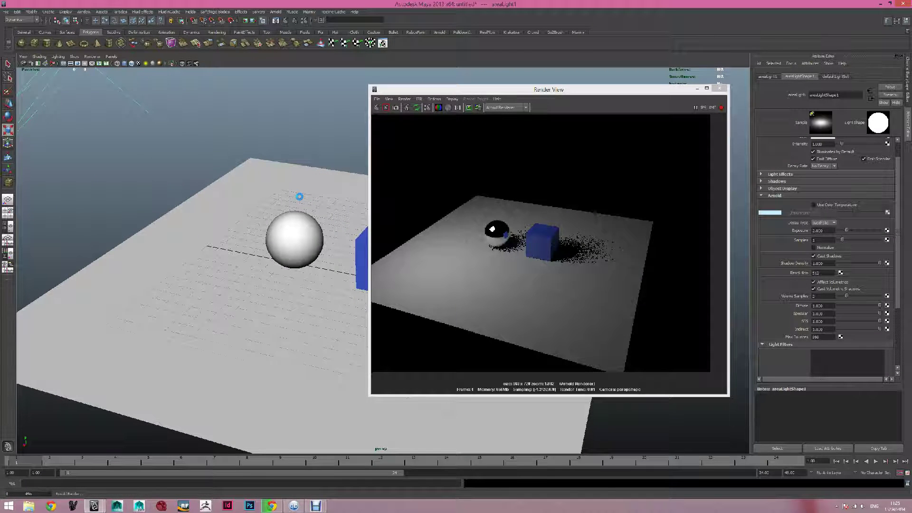
scroll(300, 196, "up", 5)
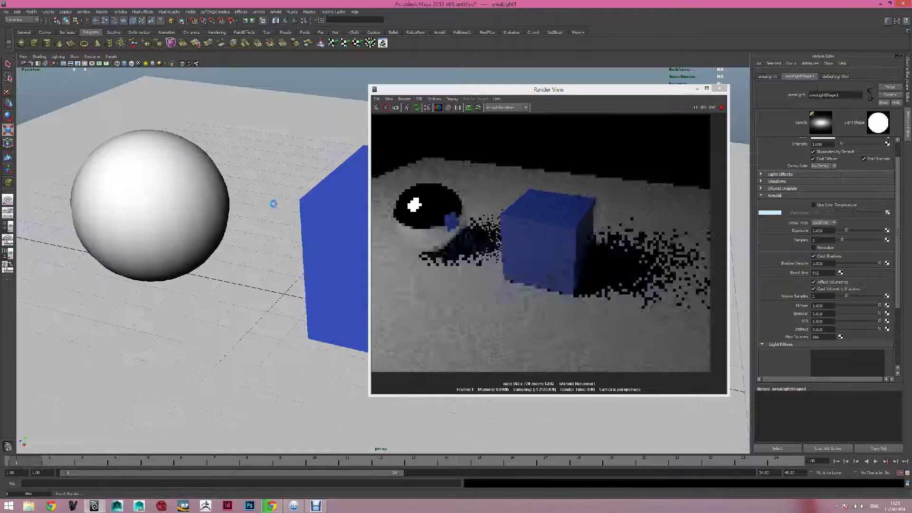
middle_click_drag(273, 201, 326, 204, "alt")
scroll(323, 205, "up", 1)
left_click_drag(307, 213, 297, 241, "alt")
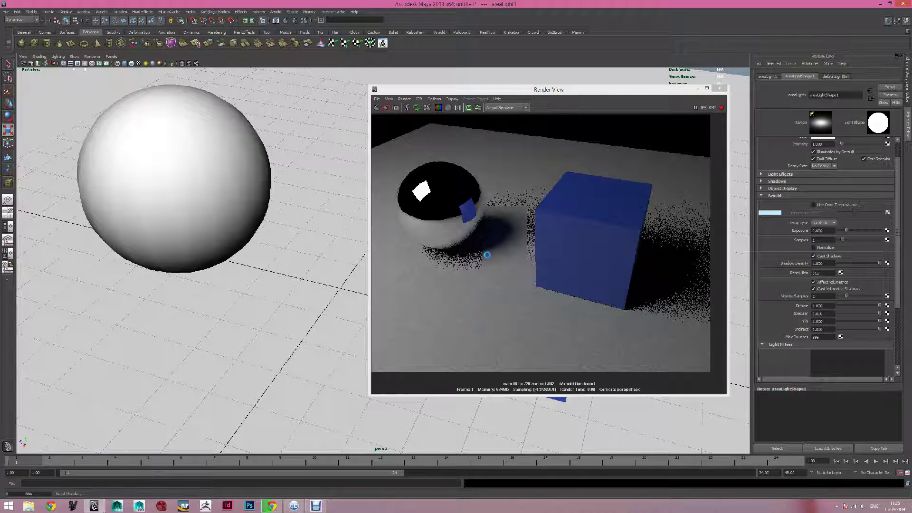
scroll(496, 253, "up", 3)
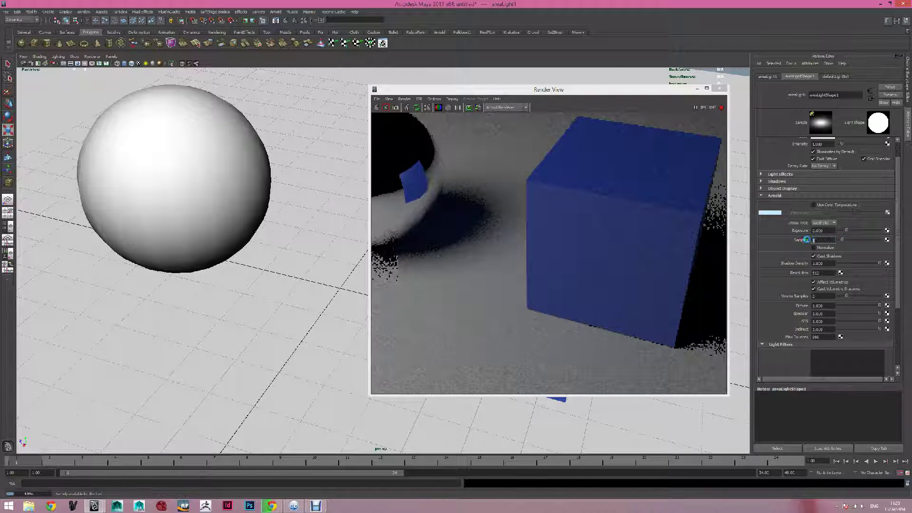
Step: Raise the area light's Arnold Samples to 3 and then higher, keeping the render in the Render View for comparison
type("3")
key("Return")
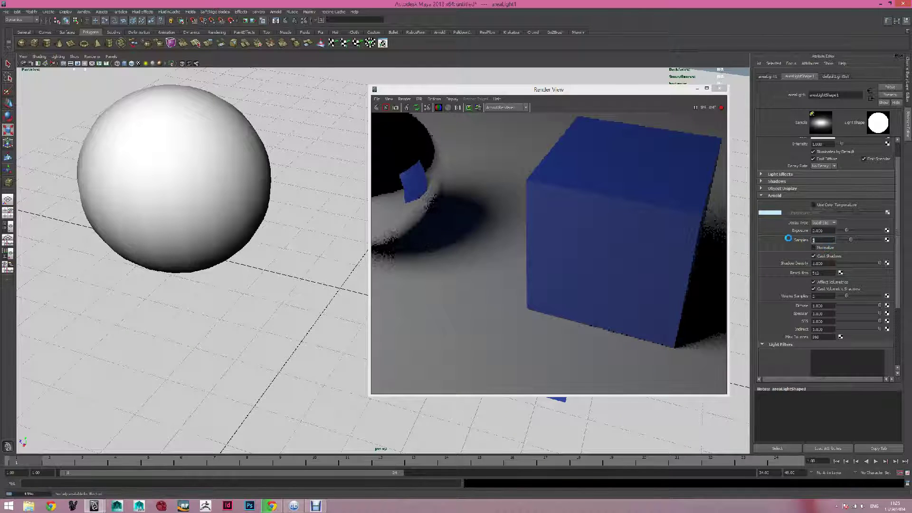
key("Return")
left_click(470, 108)
Step: Set the area light's Arnold Samples back to 1 and compare its shadow noise with the stored render
left_click(819, 240)
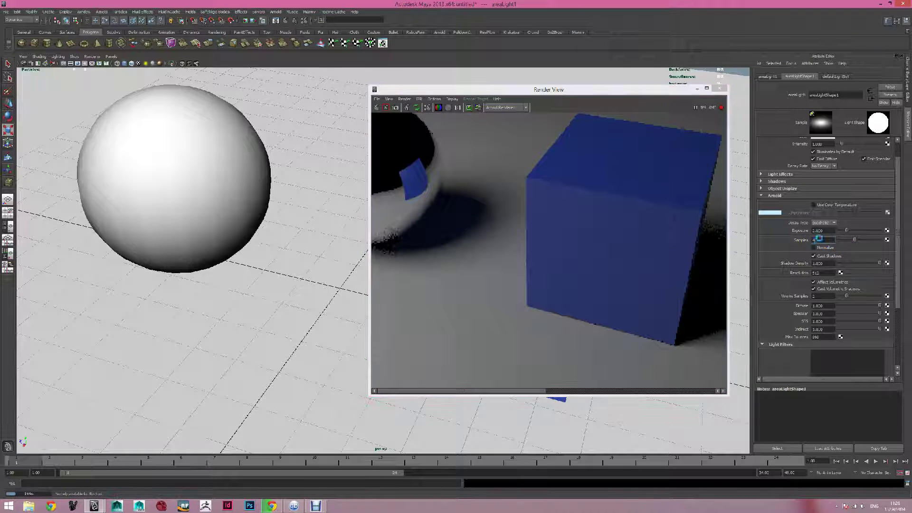
type("1")
key("Return")
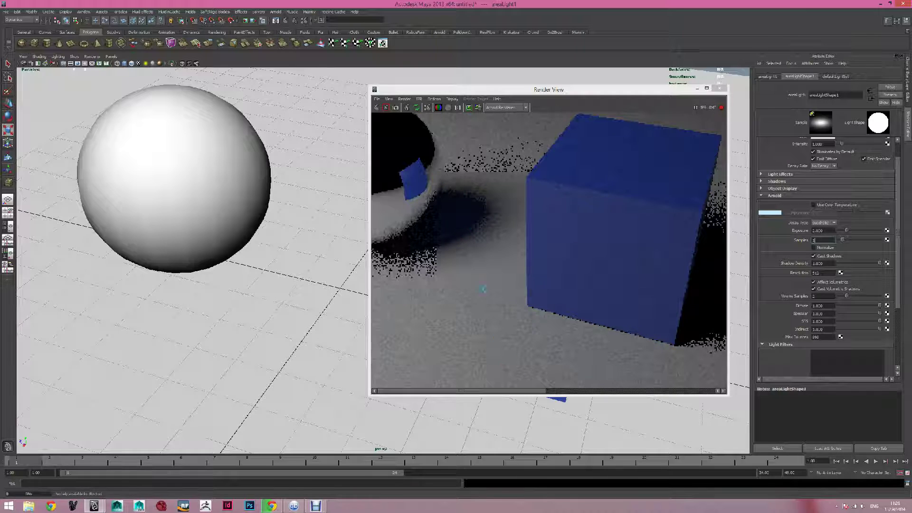
left_click(508, 389)
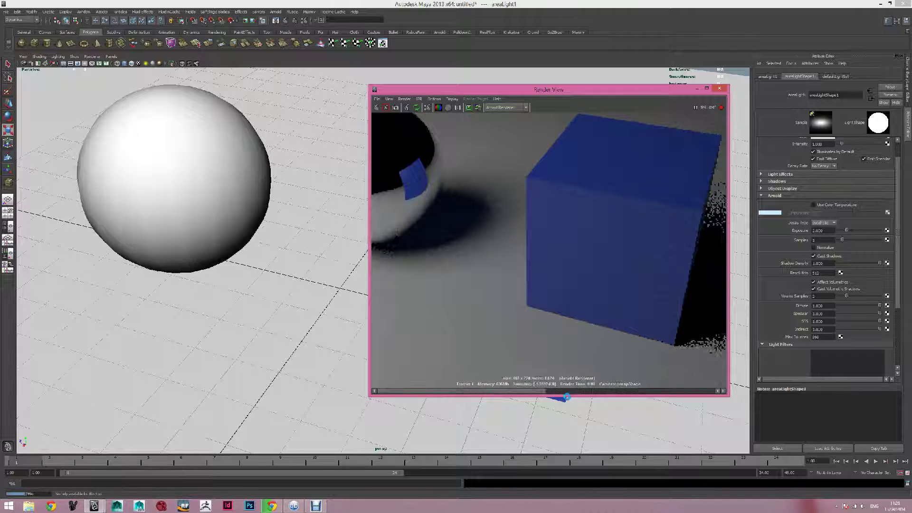
scroll(553, 297, "down", 5)
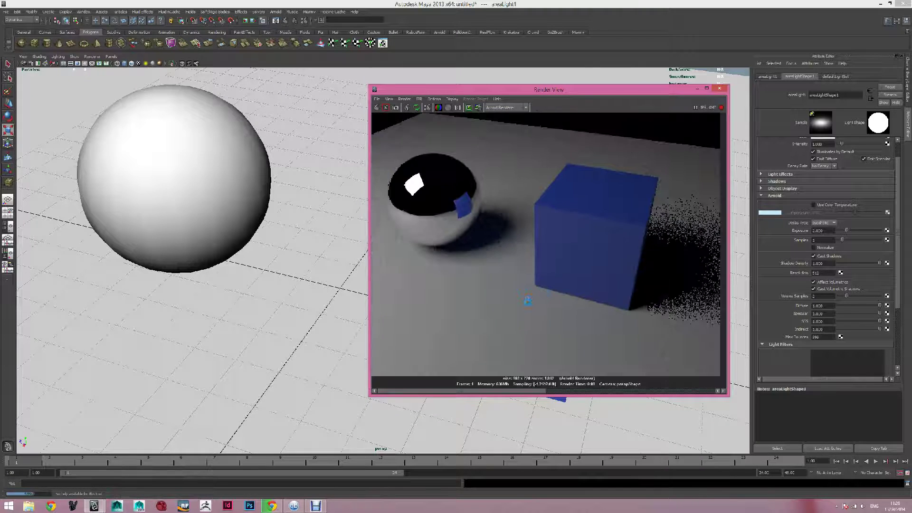
scroll(533, 285, "up", 1)
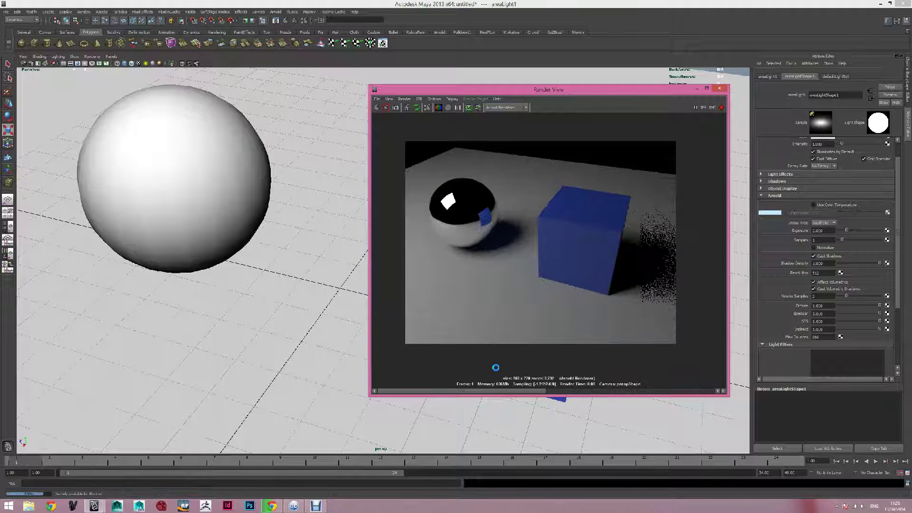
Step: Close the Render View, frame the whole plane with the area light, and render the perspective view again
left_click(721, 89)
right_click_drag(550, 237, 508, 283, "alt")
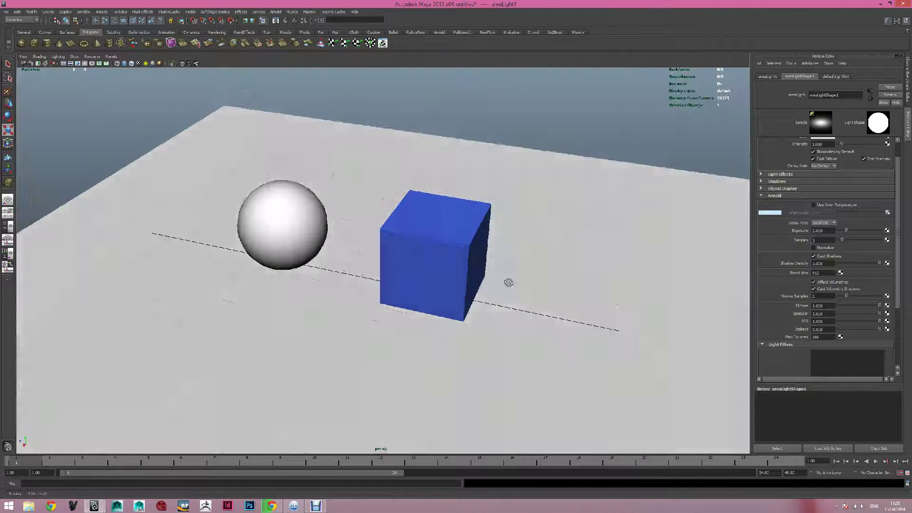
mouse_move(509, 283)
left_mouse_down("alt")
mouse_move(526, 273)
mouse_move(512, 282)
left_mouse_up("alt")
middle_click_drag(534, 279, 581, 291, "alt")
right_click_drag(581, 292, 578, 290, "alt")
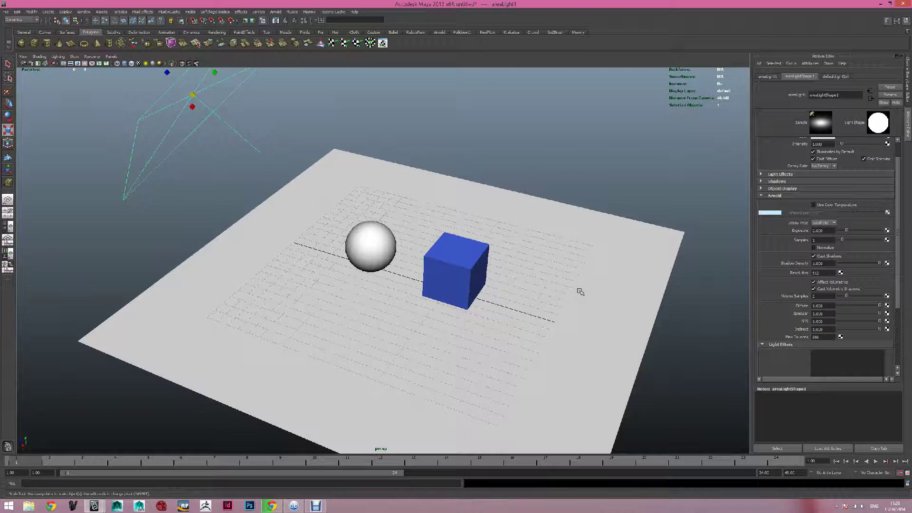
left_click_drag(578, 290, 576, 294, "alt")
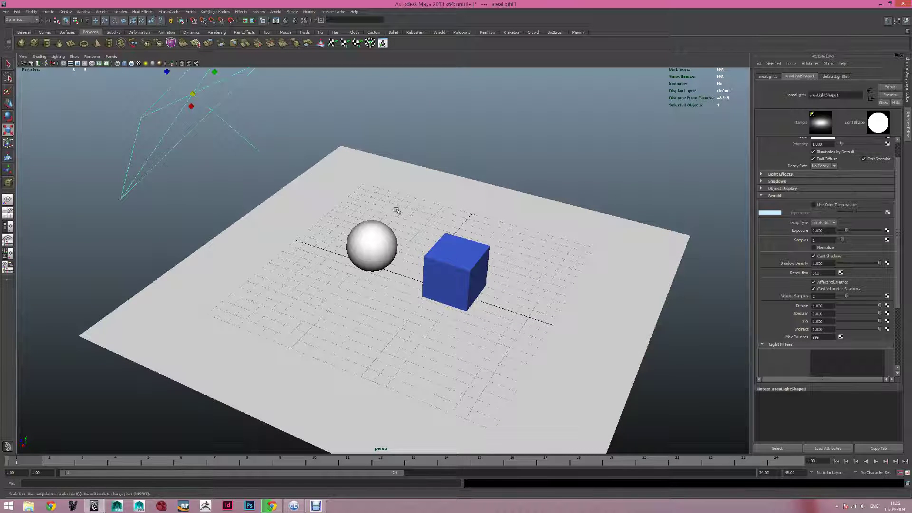
left_click(294, 22)
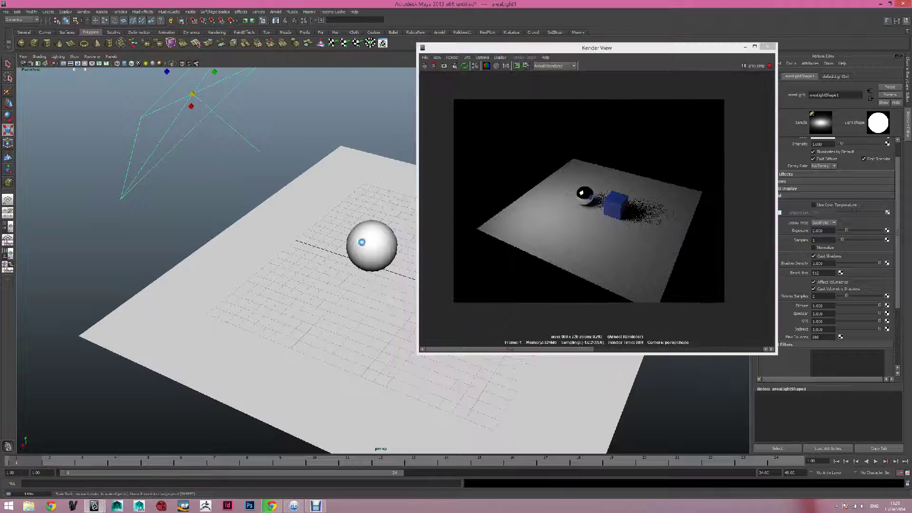
Step: Duplicate the area light and look through the copy in the viewport
scroll(362, 242, "up", 4)
scroll(365, 239, "up", 3)
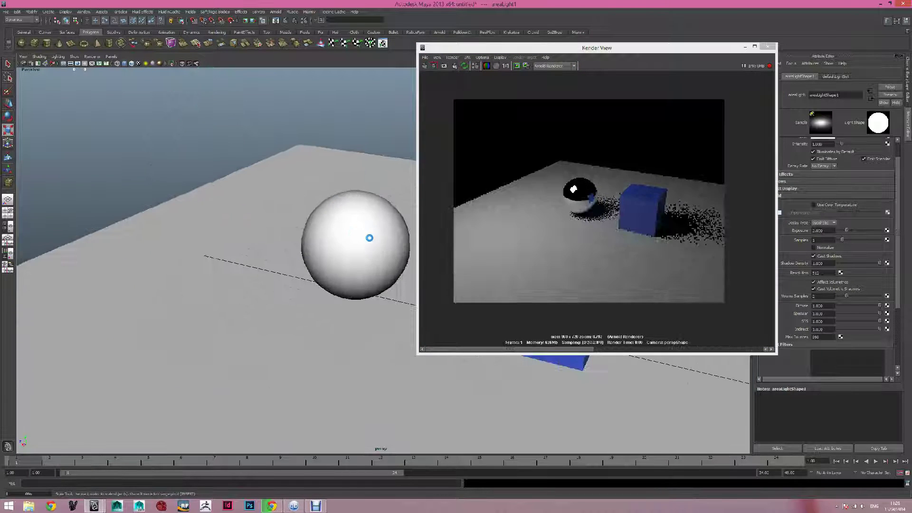
scroll(320, 250, "up", 5)
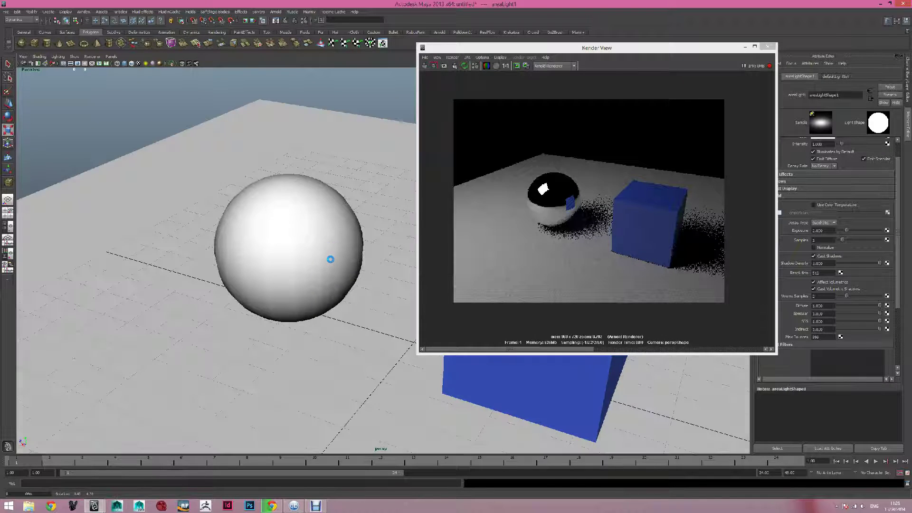
left_click_drag(330, 250, 331, 259, "alt")
middle_click_drag(336, 253, 318, 251, "alt")
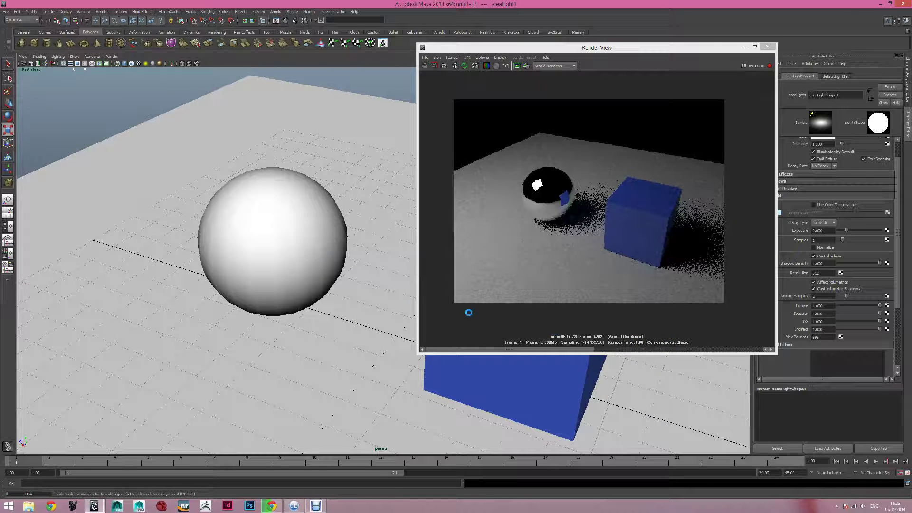
scroll(252, 261, "down", 6)
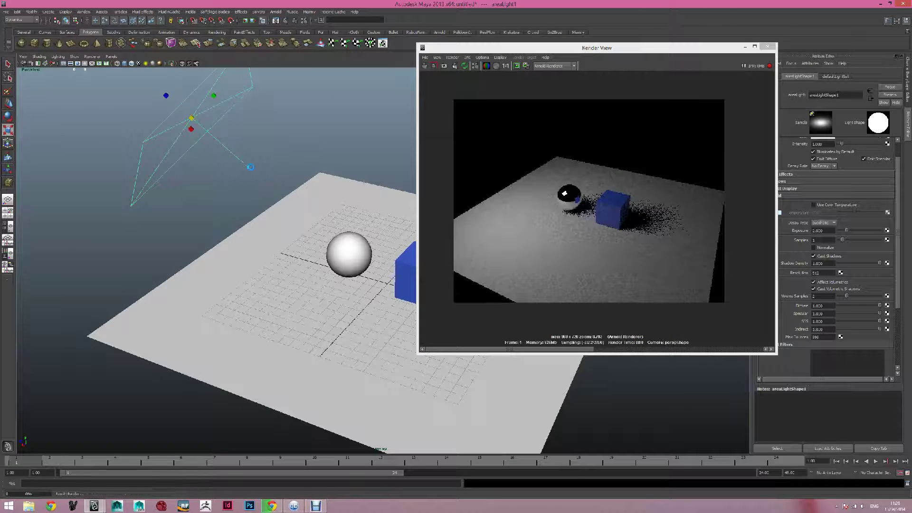
key("r")
key("ctrl+d")
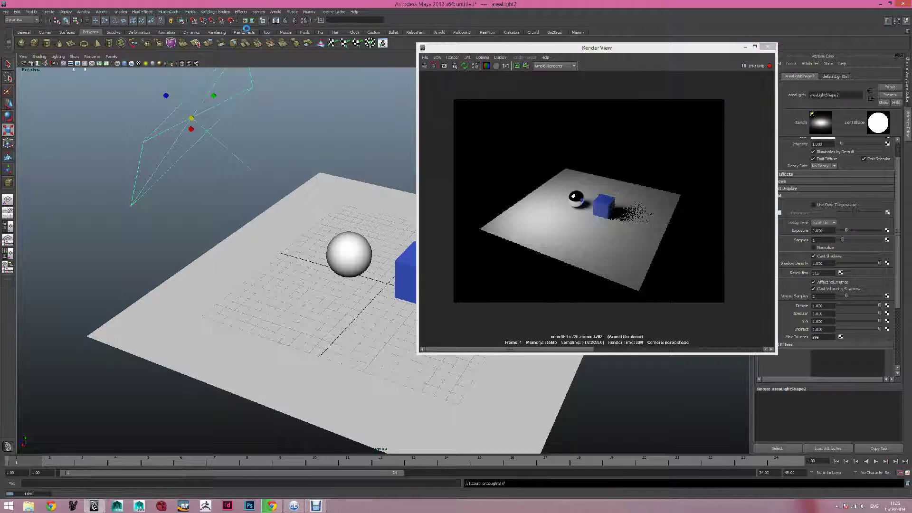
left_click(111, 56)
left_click(123, 86)
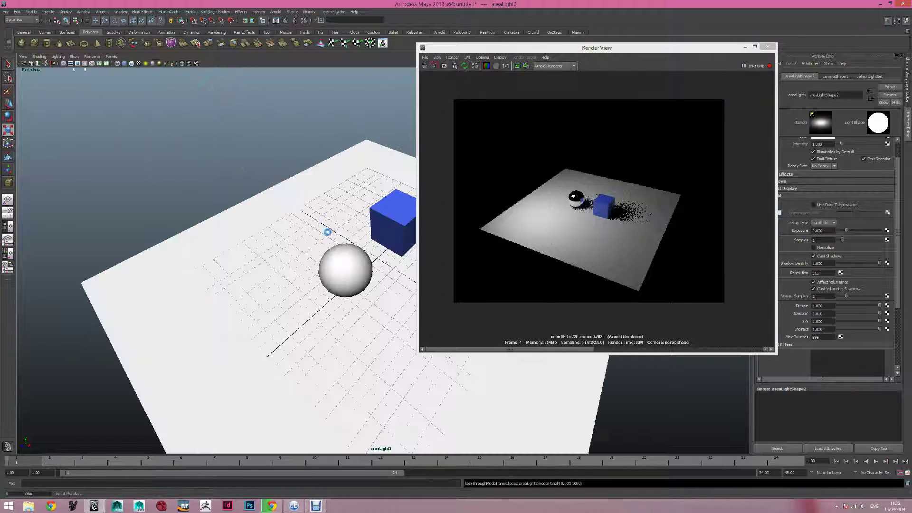
Step: Reposition the duplicated area light through its own view so it faces the cube and sphere from behind at a low angle
left_click_drag(328, 232, 279, 230, "alt")
middle_click_drag(279, 230, 188, 191, "alt")
left_click_drag(401, 232, 256, 221, "alt")
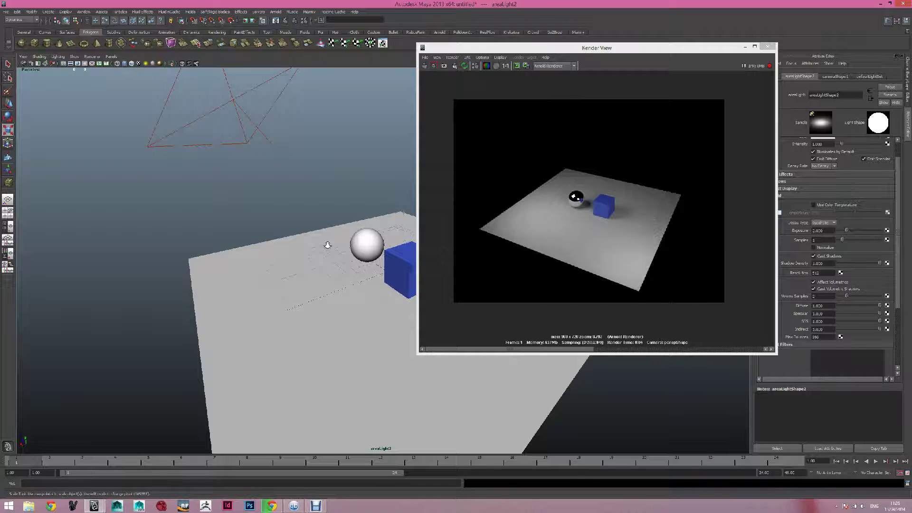
left_click_drag(326, 249, 351, 215, "alt")
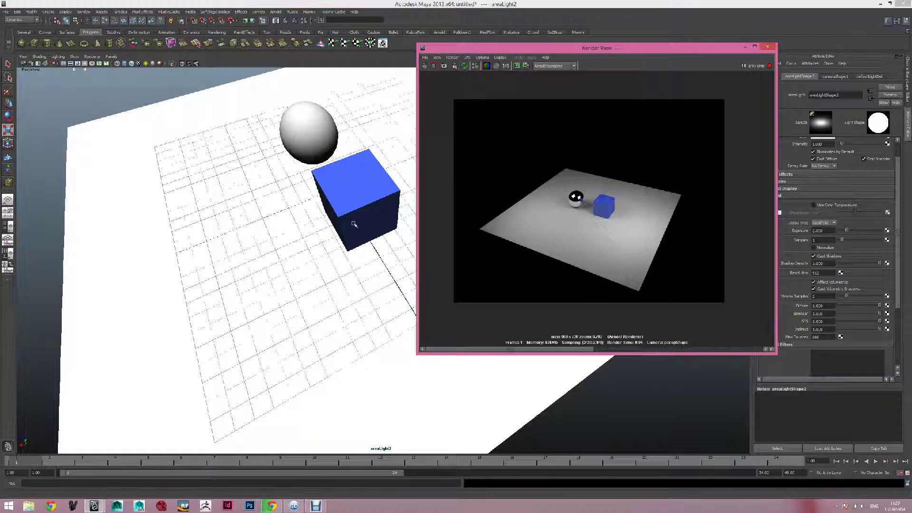
left_click_drag(355, 224, 359, 242, "alt")
scroll(365, 228, "down", 3)
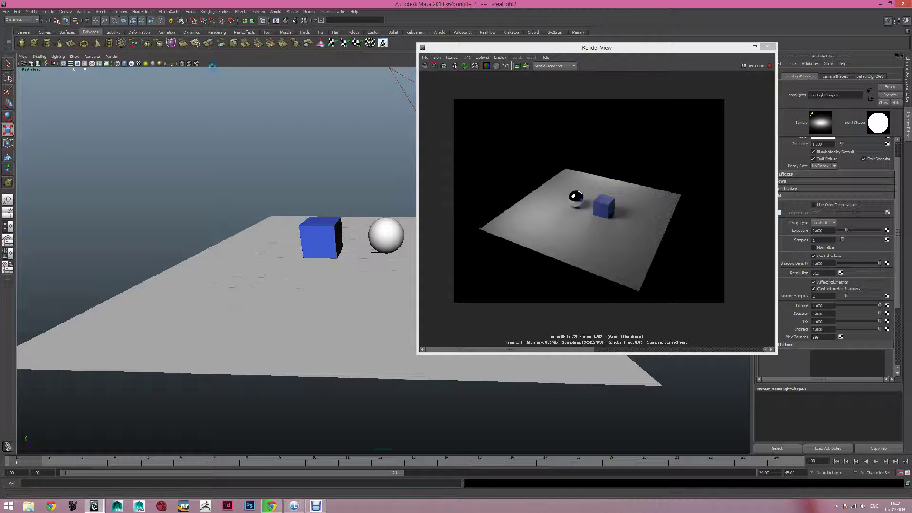
Step: Return the viewport to the perspective camera and move in to a low, close view of the sphere and cube
left_click(111, 56)
mouse_move(133, 62)
left_click(176, 64)
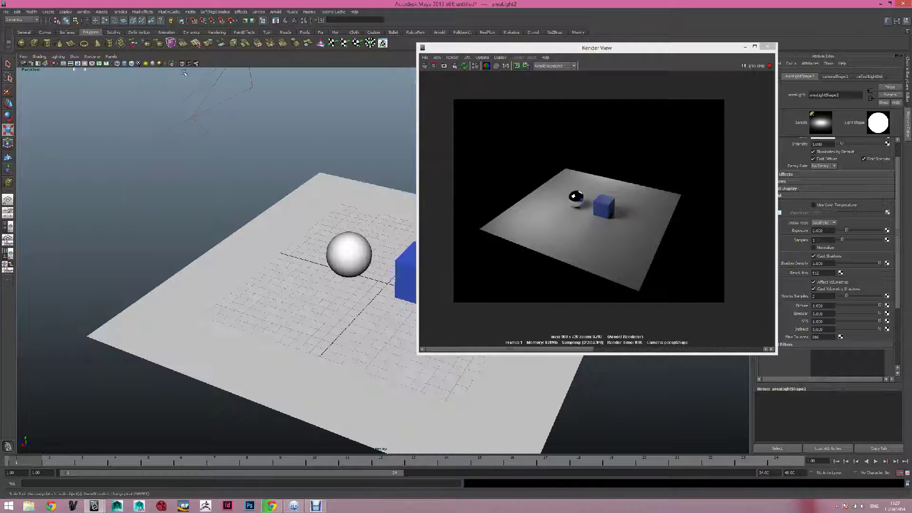
scroll(350, 254, "up", 5)
left_click_drag(328, 270, 346, 248, "alt")
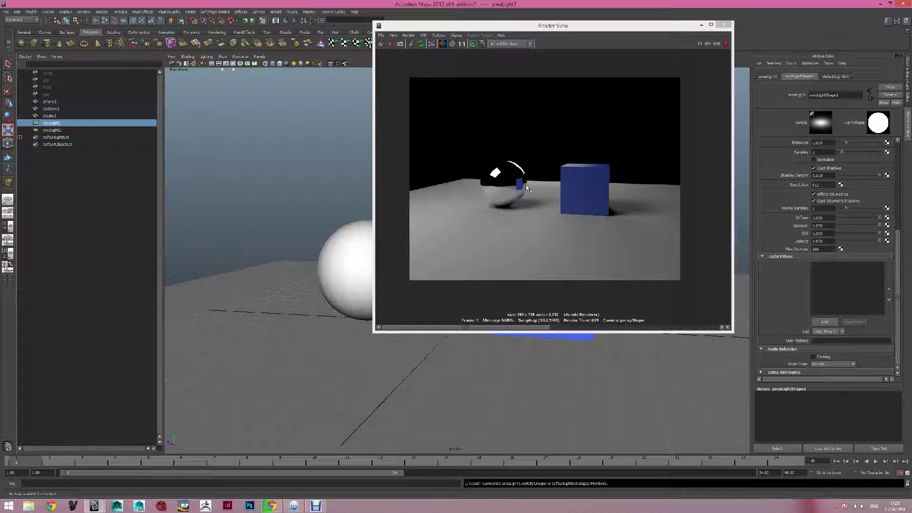
Step: Examine the sphere's reflections and the cube's shadow up close in the rendered image
scroll(580, 224, "up", 2)
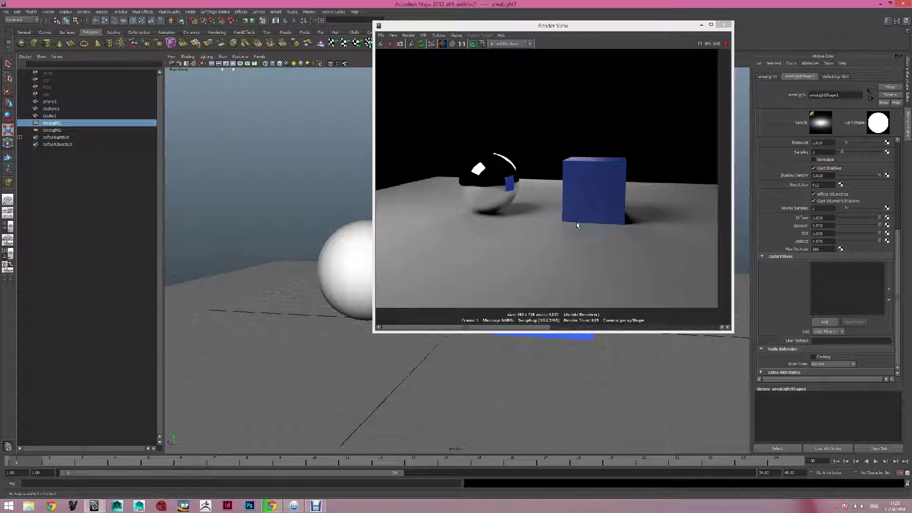
middle_click_drag(577, 222, 579, 229, "alt")
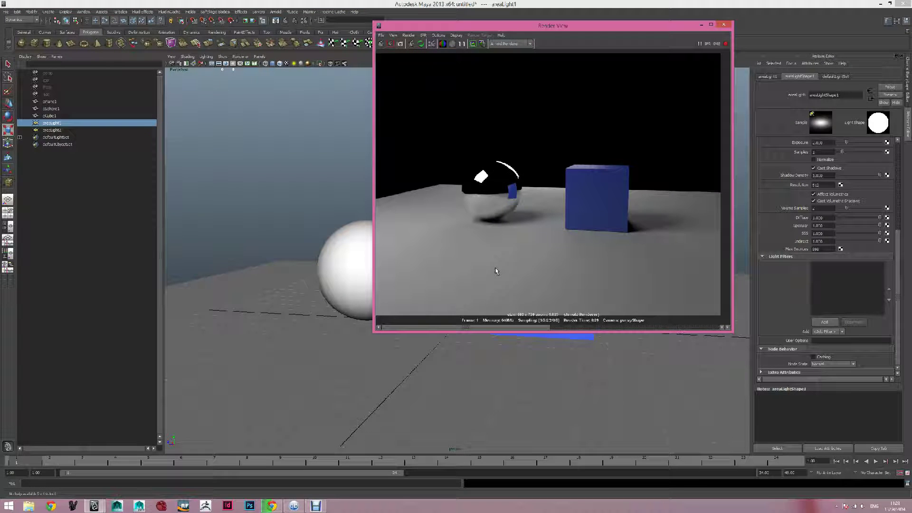